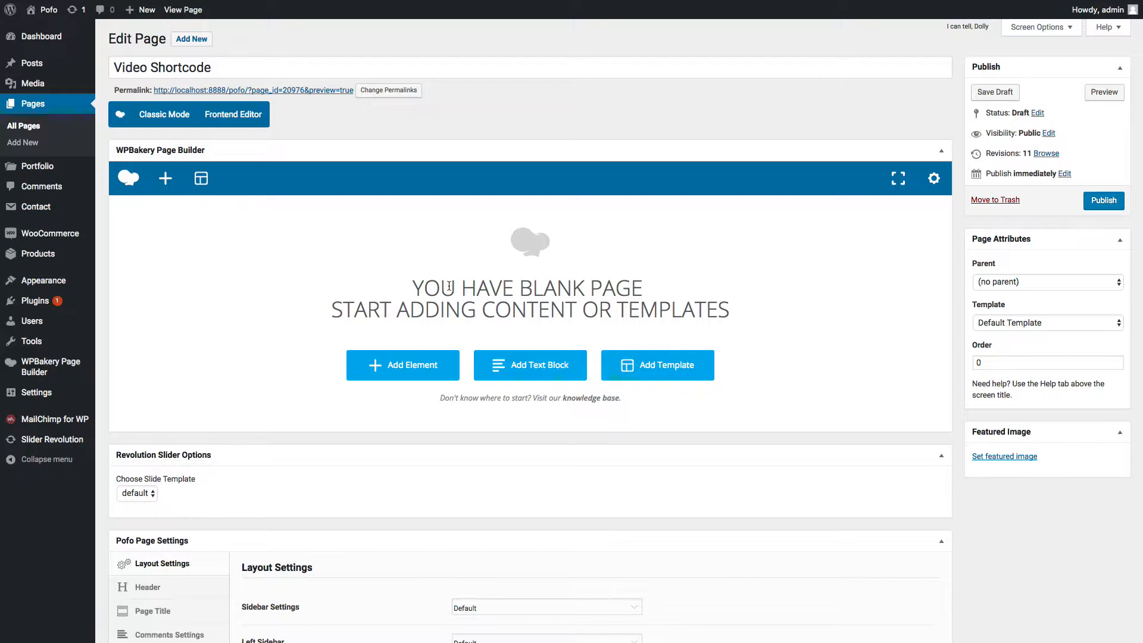
Add a row to the blank page and insert a Pofo Video element in it.
click(374, 372)
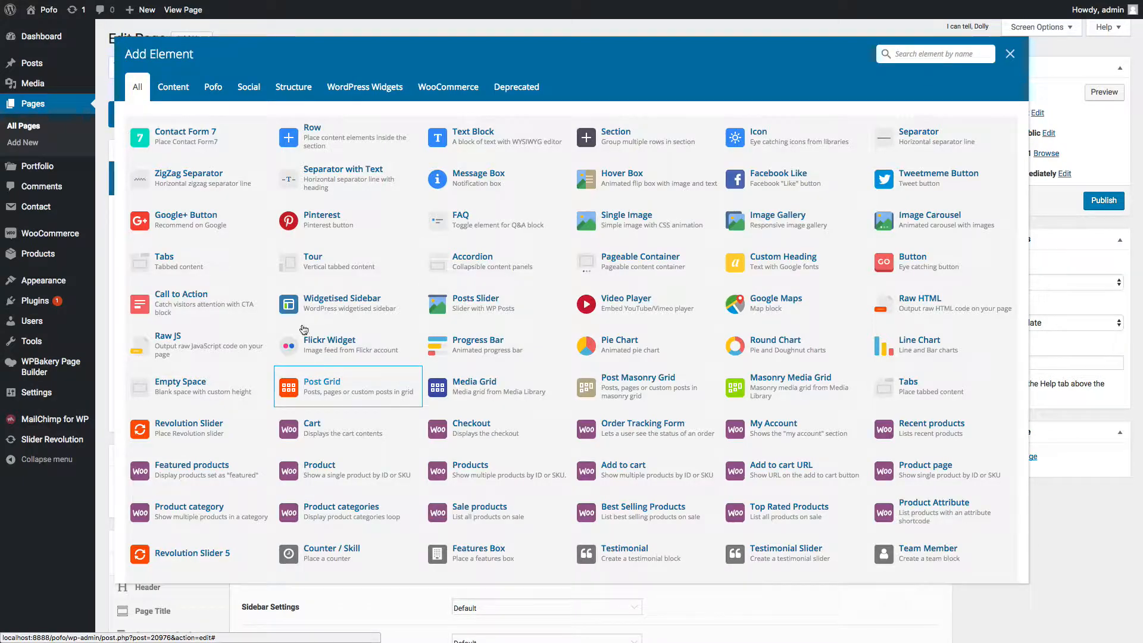
click(327, 149)
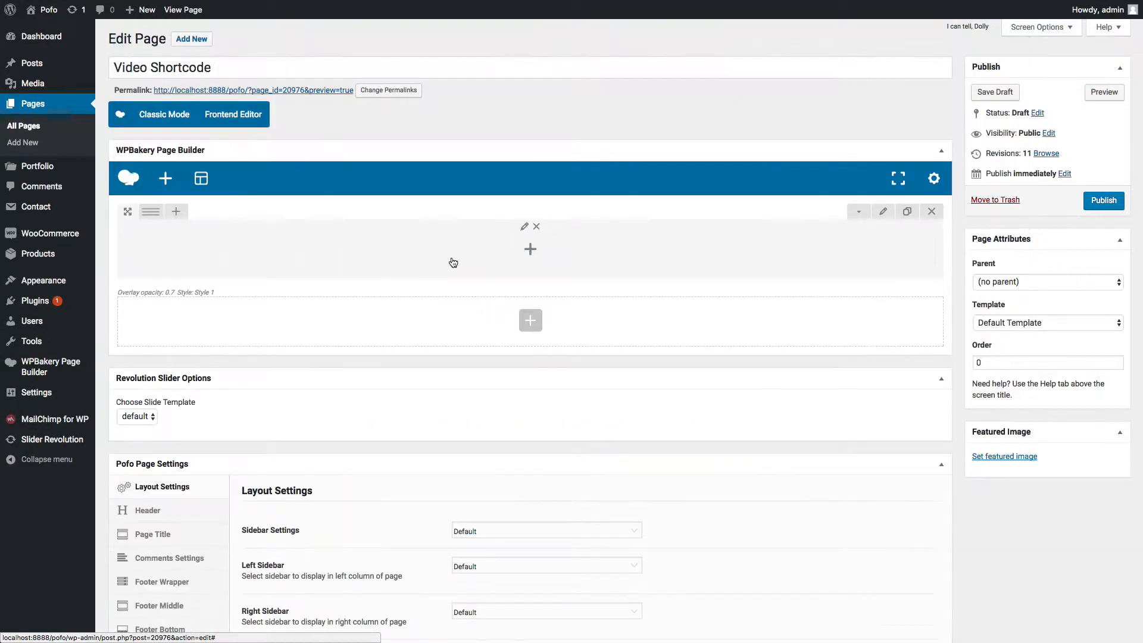
click(531, 253)
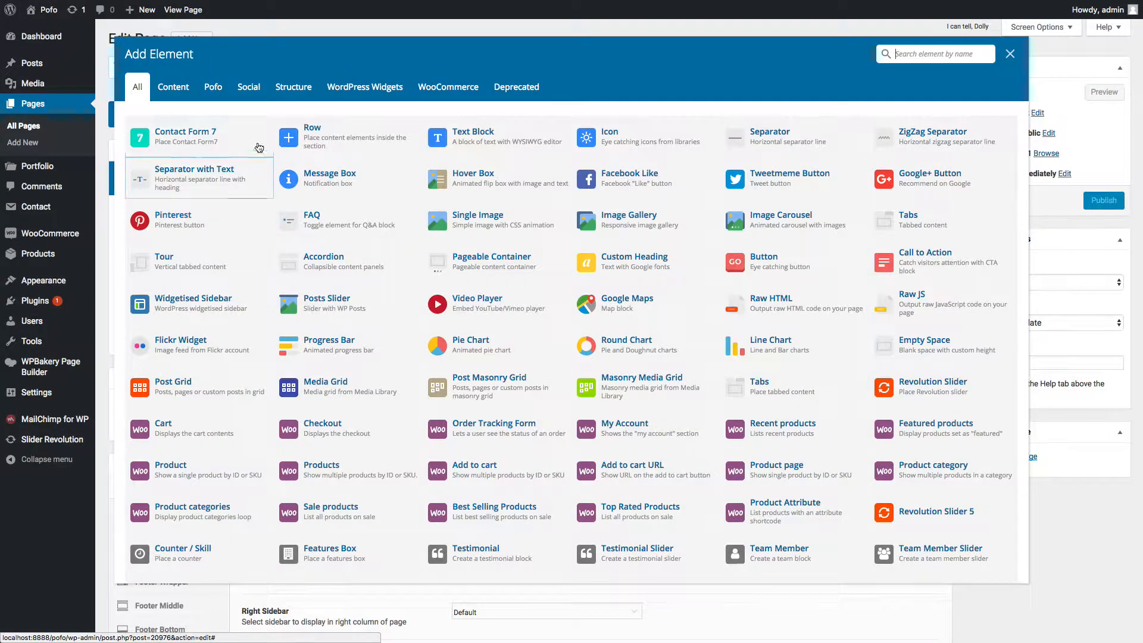
click(214, 88)
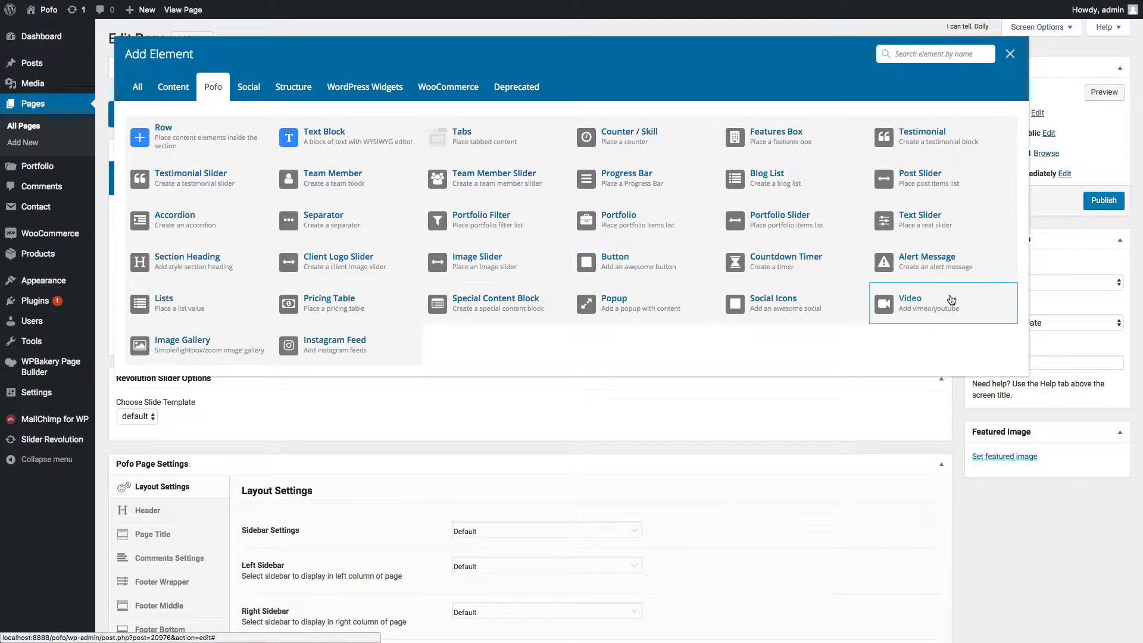
click(936, 308)
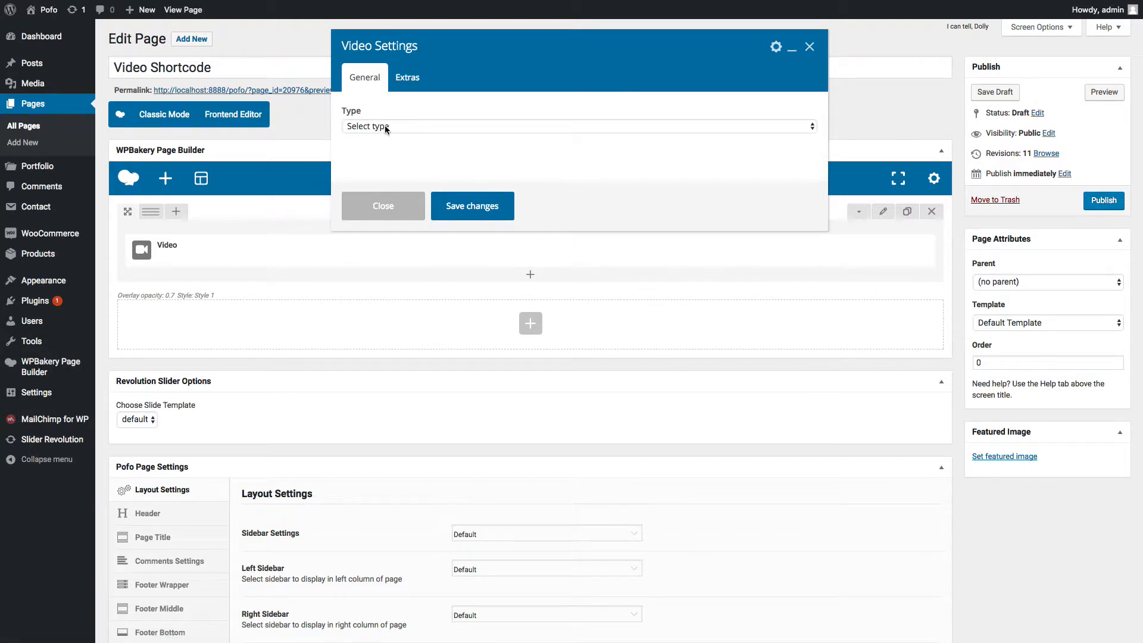
Switch the video type through Vimeo, Youtube and HTML5 to compare the settings of each.
click(397, 127)
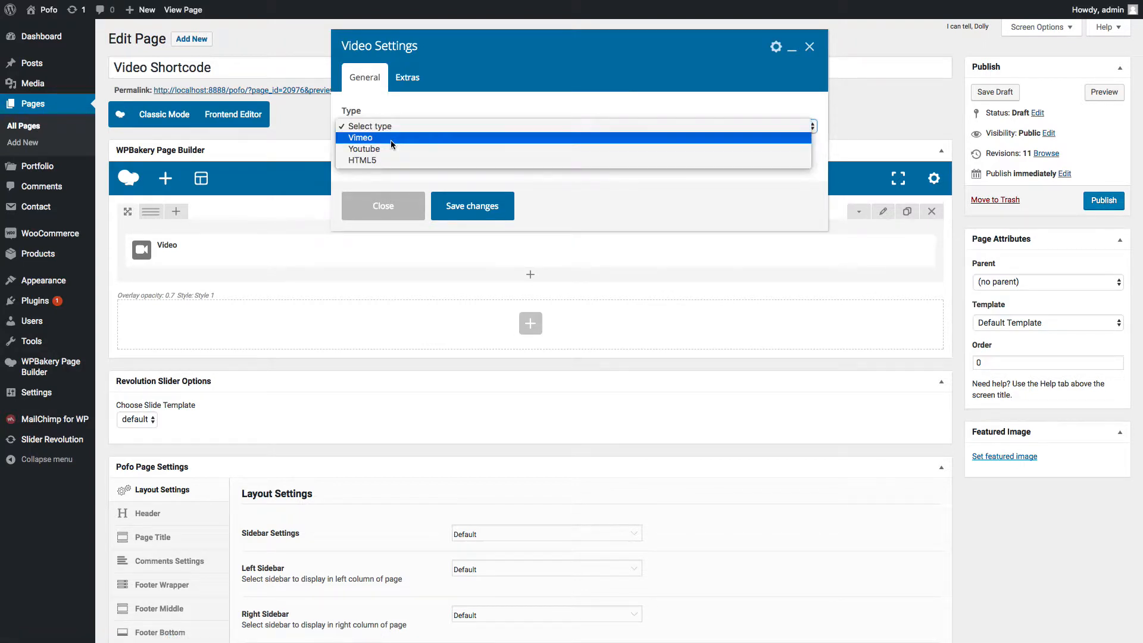
click(381, 140)
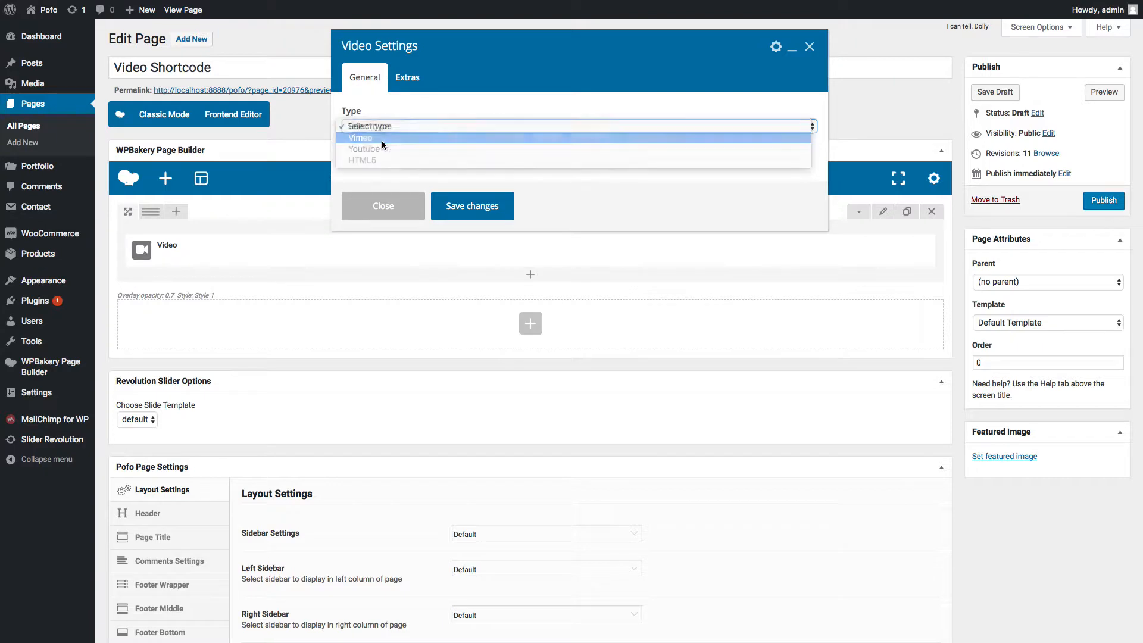
click(373, 126)
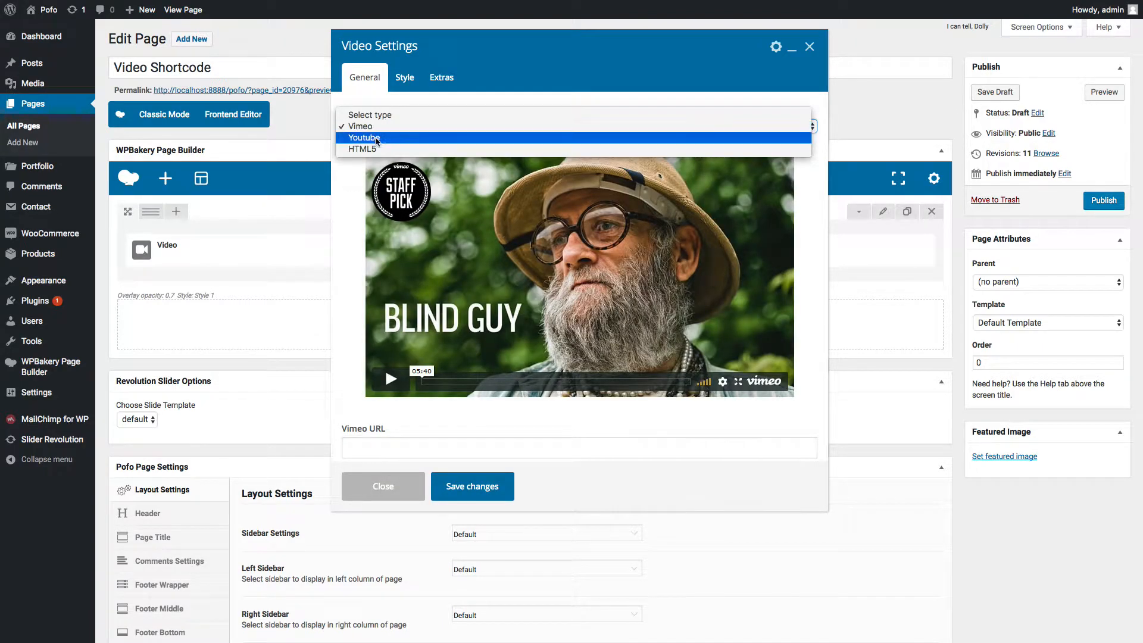
click(378, 138)
click(379, 126)
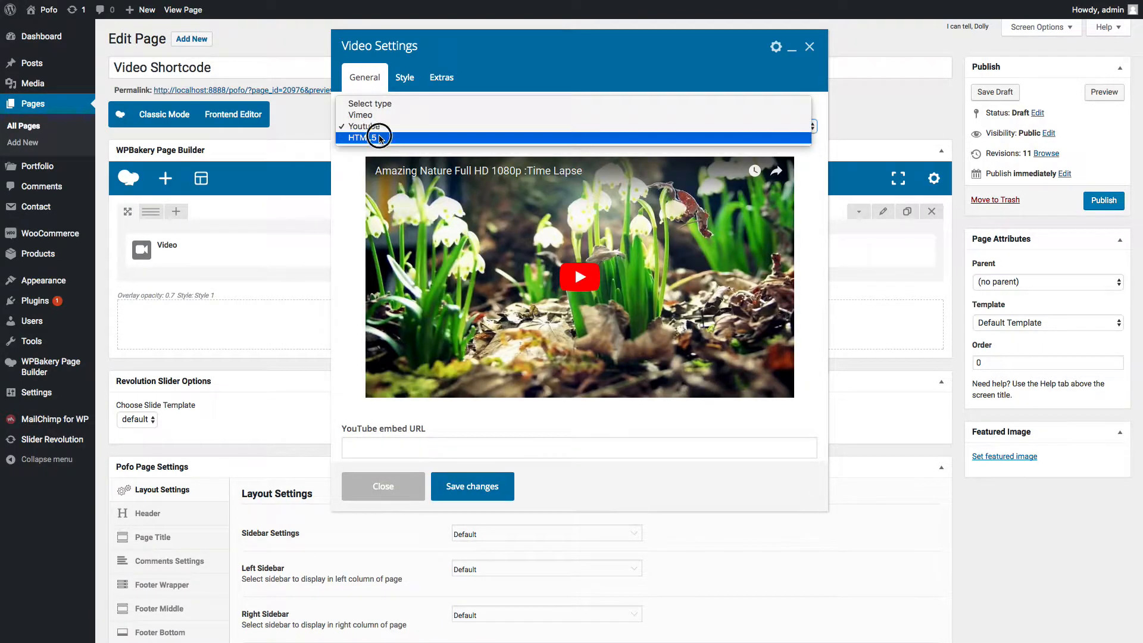
click(382, 136)
click(379, 126)
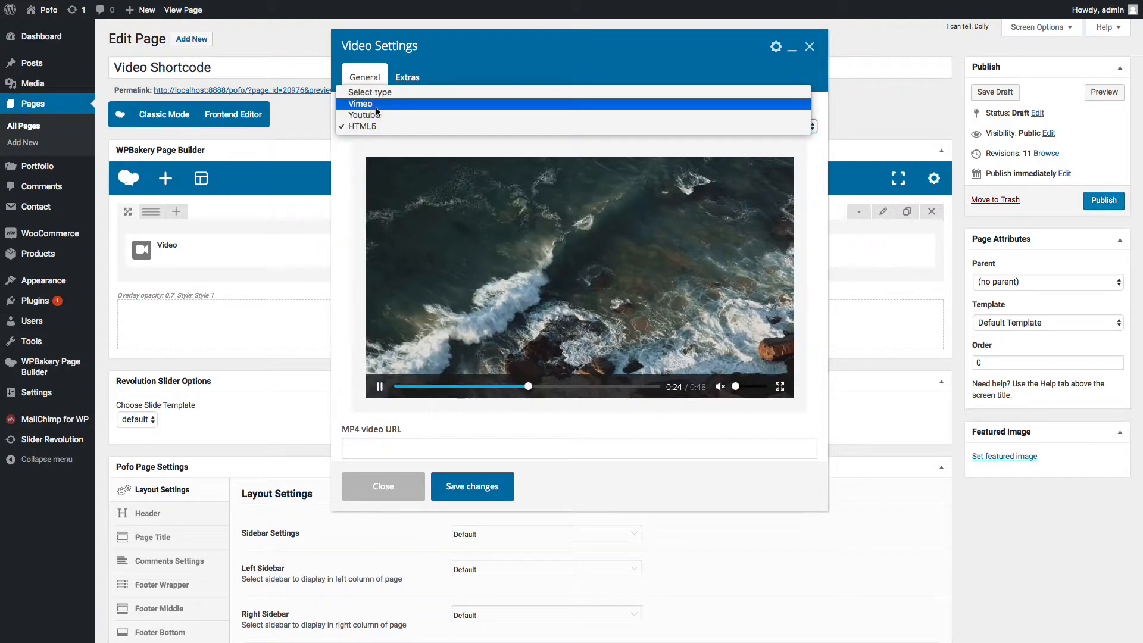
click(376, 106)
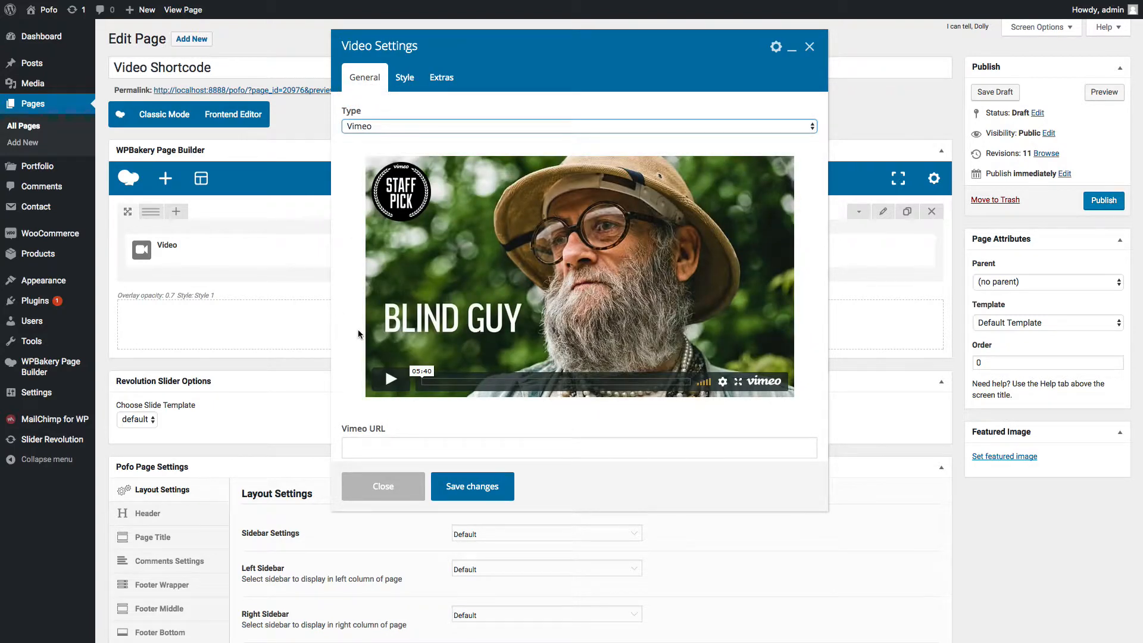
scroll(353, 332, down, 1)
scroll(353, 332, down, 1)
click(368, 424)
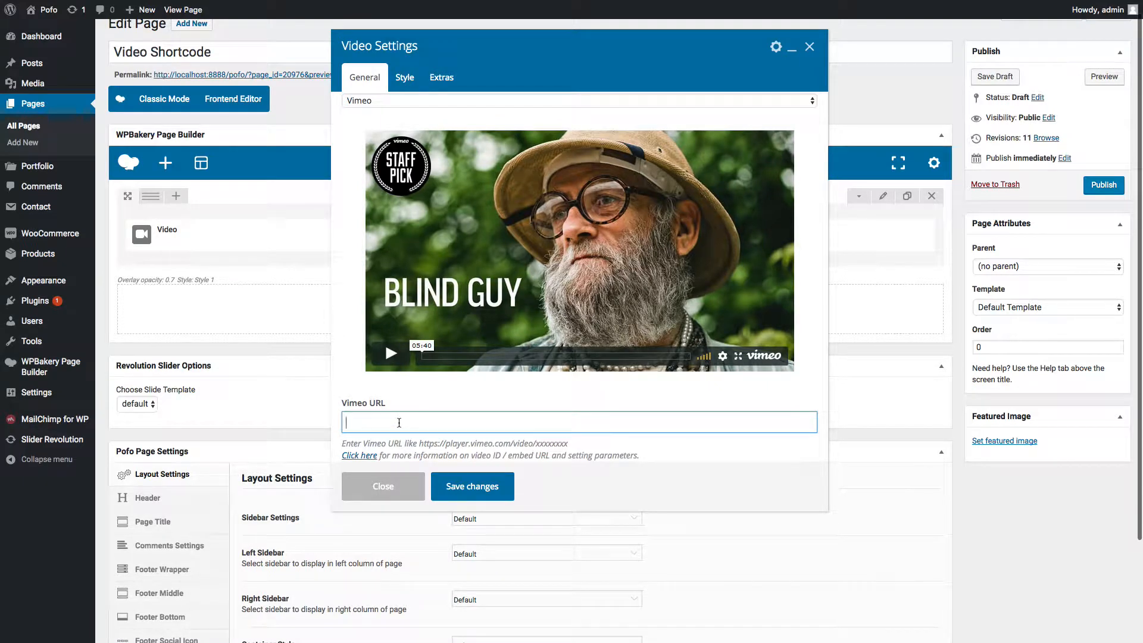
drag(419, 444, 573, 443)
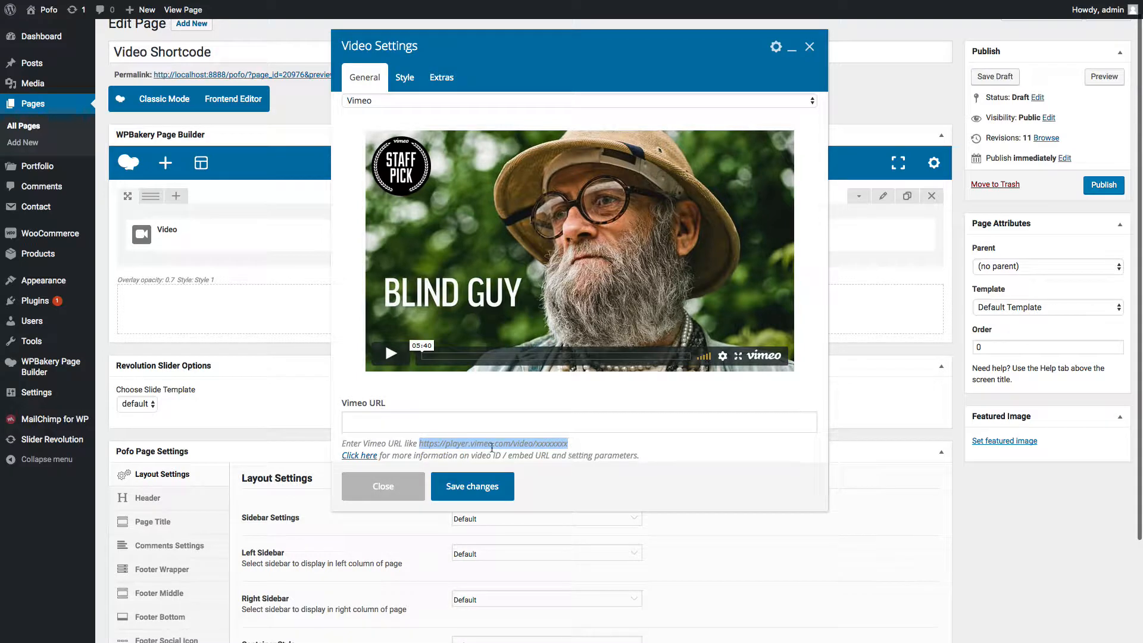
click(372, 414)
text(https://player.vimeo.com/video/99585787)
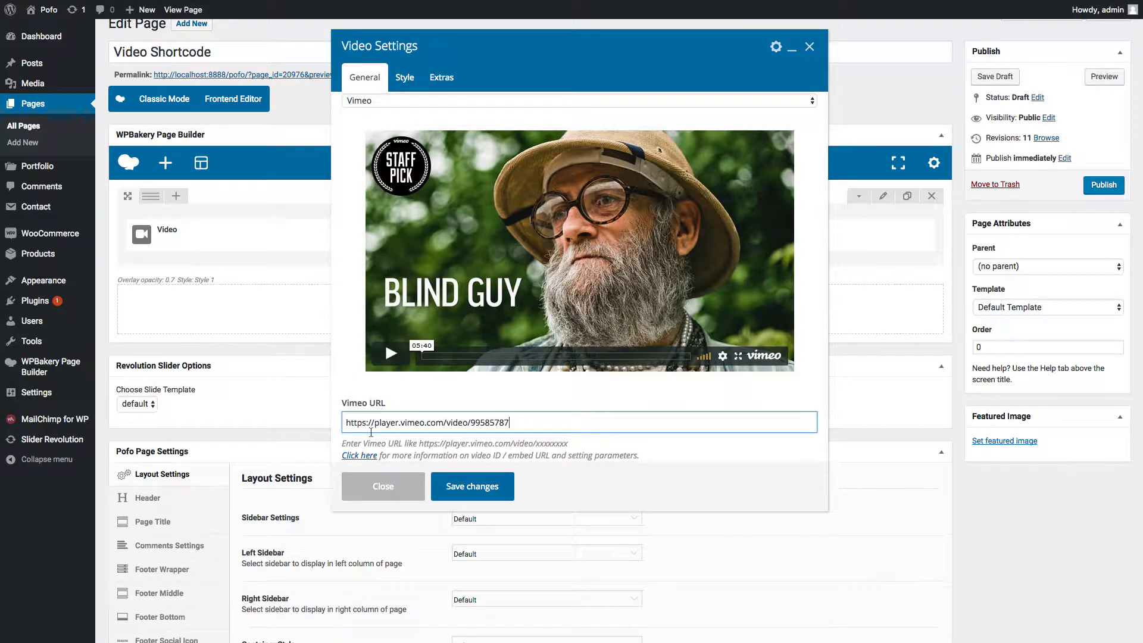
Switch Responsive Video off to examine the width and height fields, and look over the Element ID and Extra class name fields.
click(405, 78)
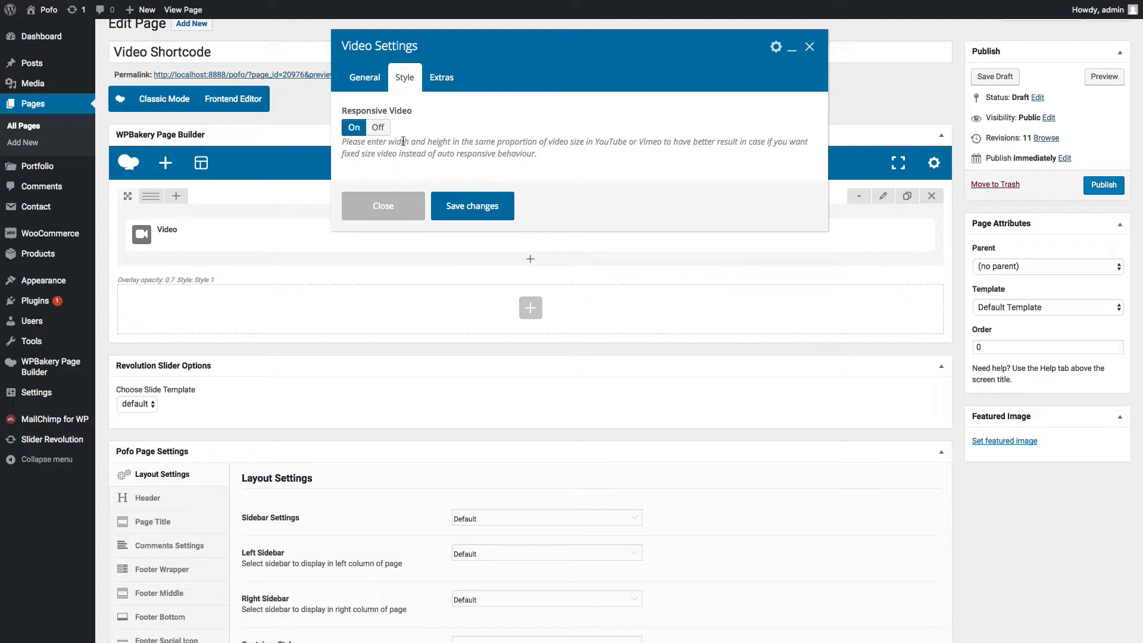
click(381, 131)
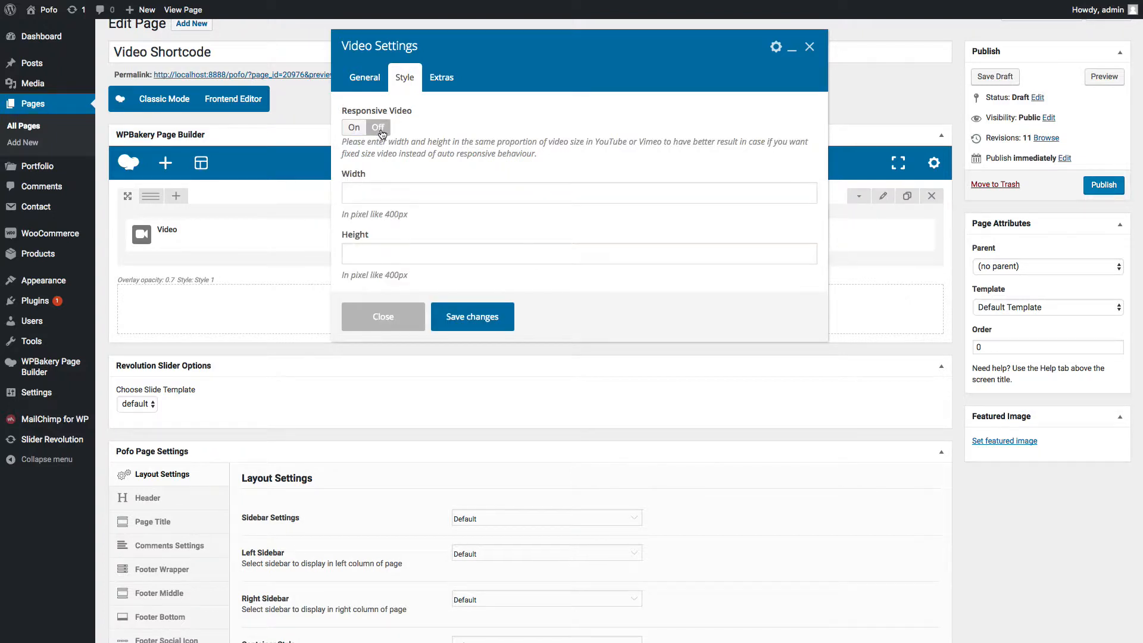
click(443, 78)
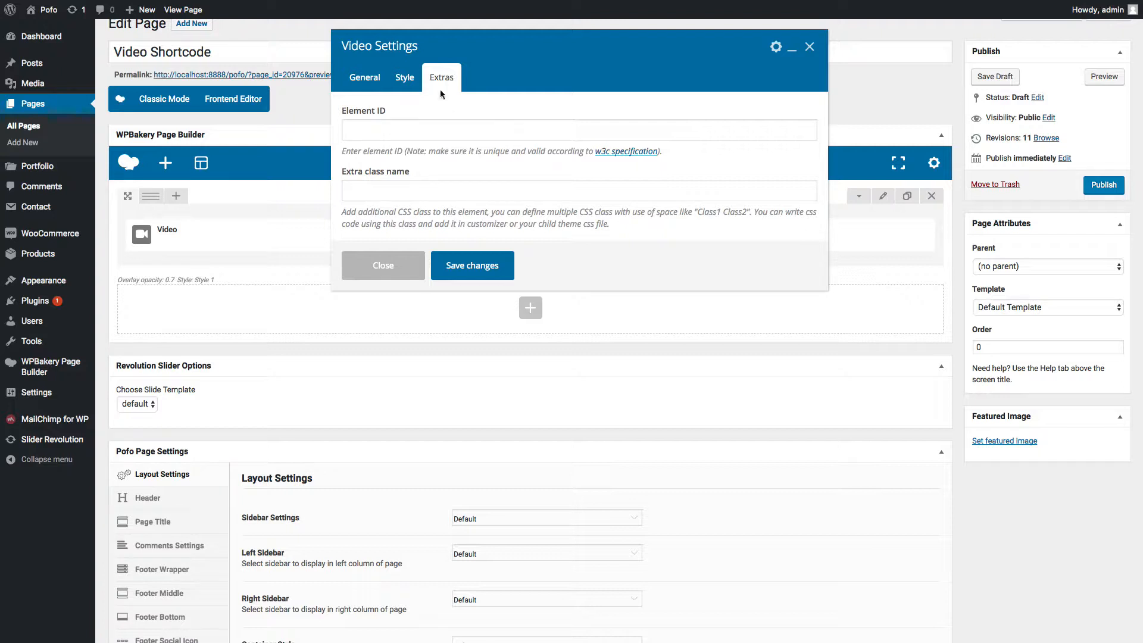
click(394, 136)
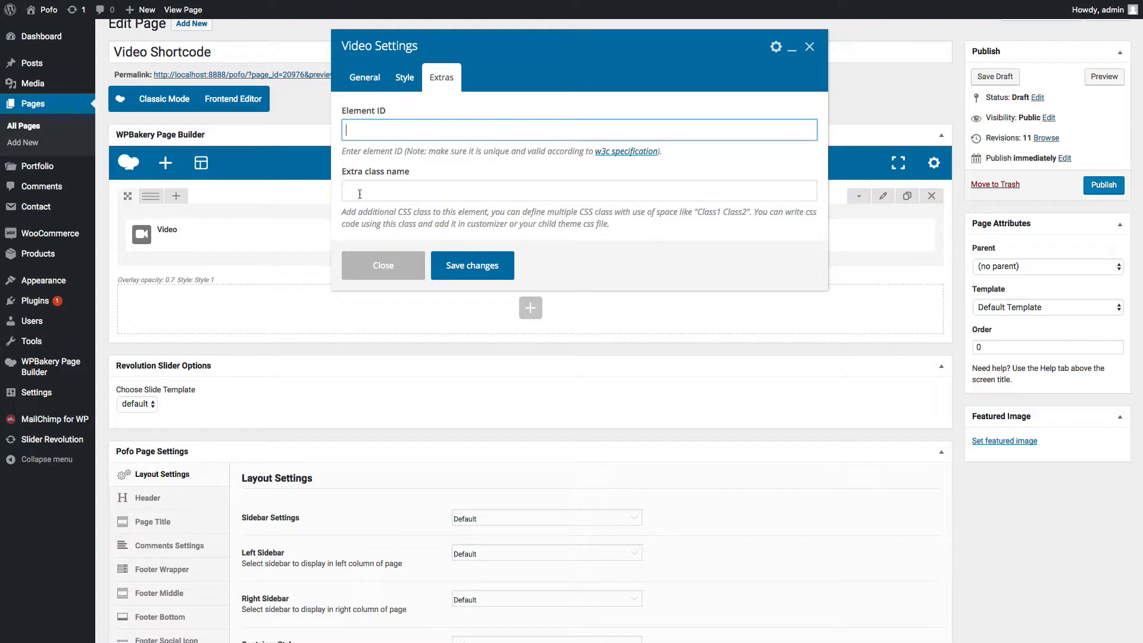
click(402, 192)
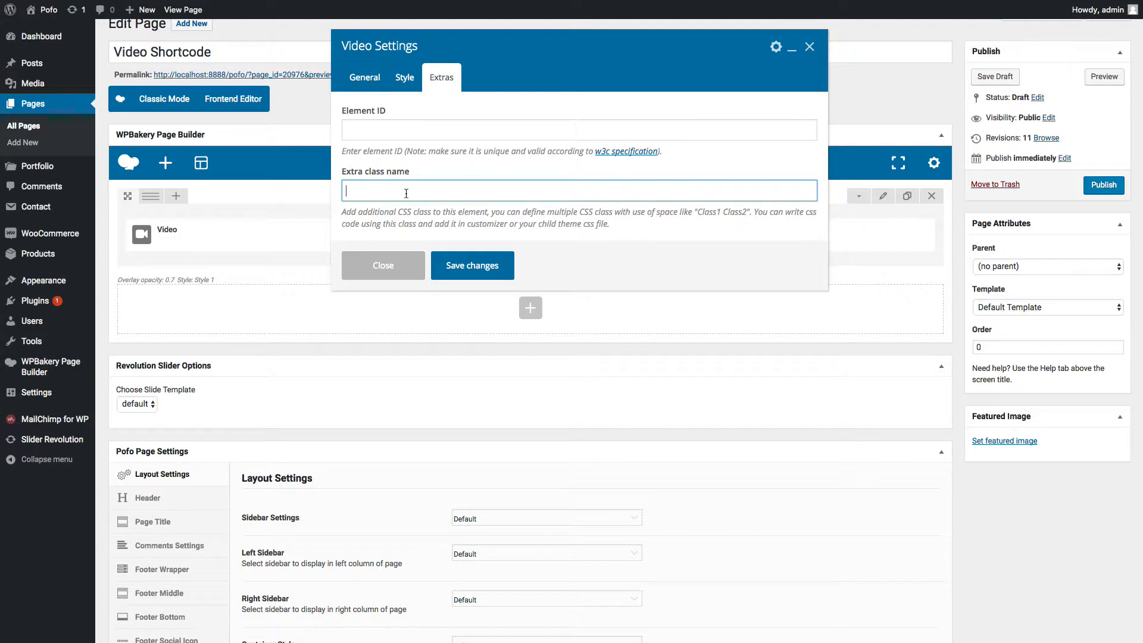
click(393, 128)
click(404, 194)
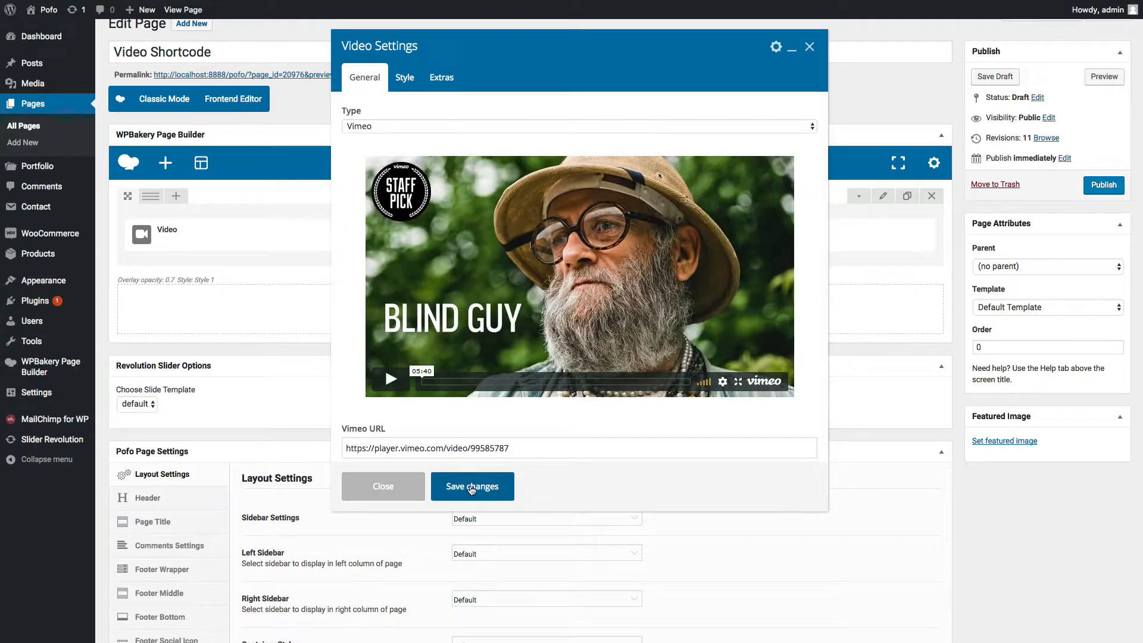
Save the Vimeo video settings and preview the page, playing and pausing the embedded video.
click(471, 486)
click(1104, 76)
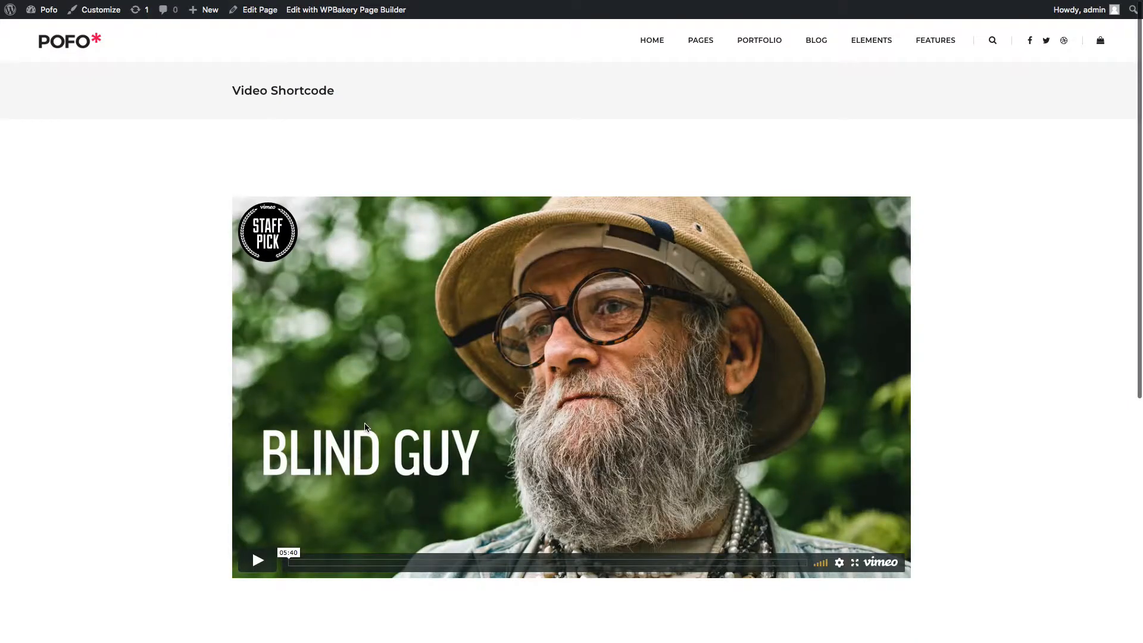
click(261, 566)
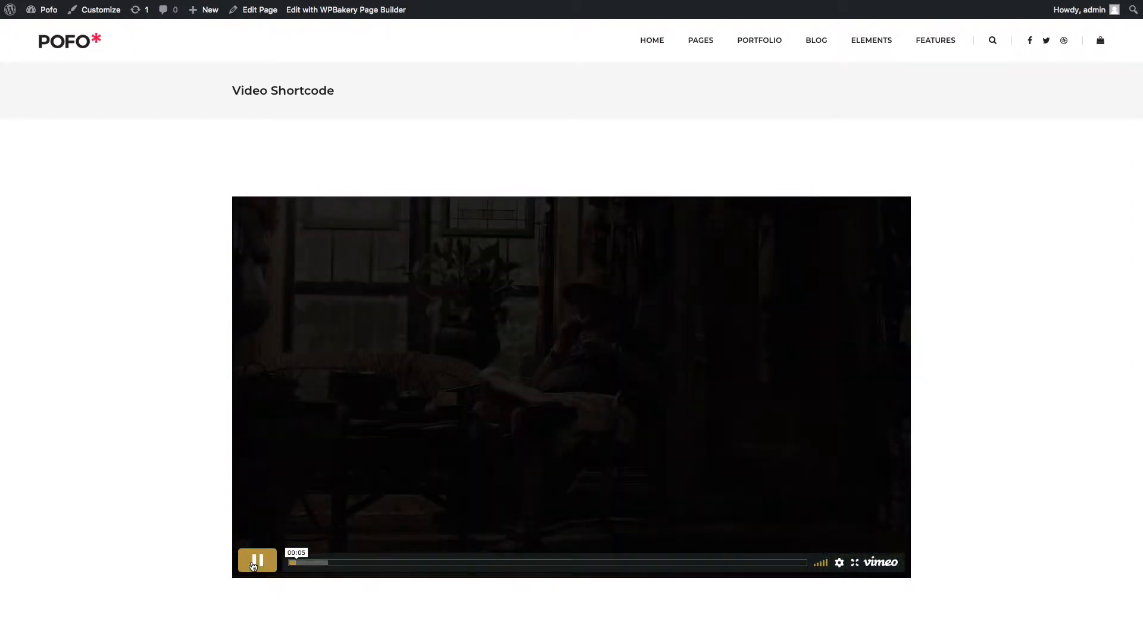
click(253, 566)
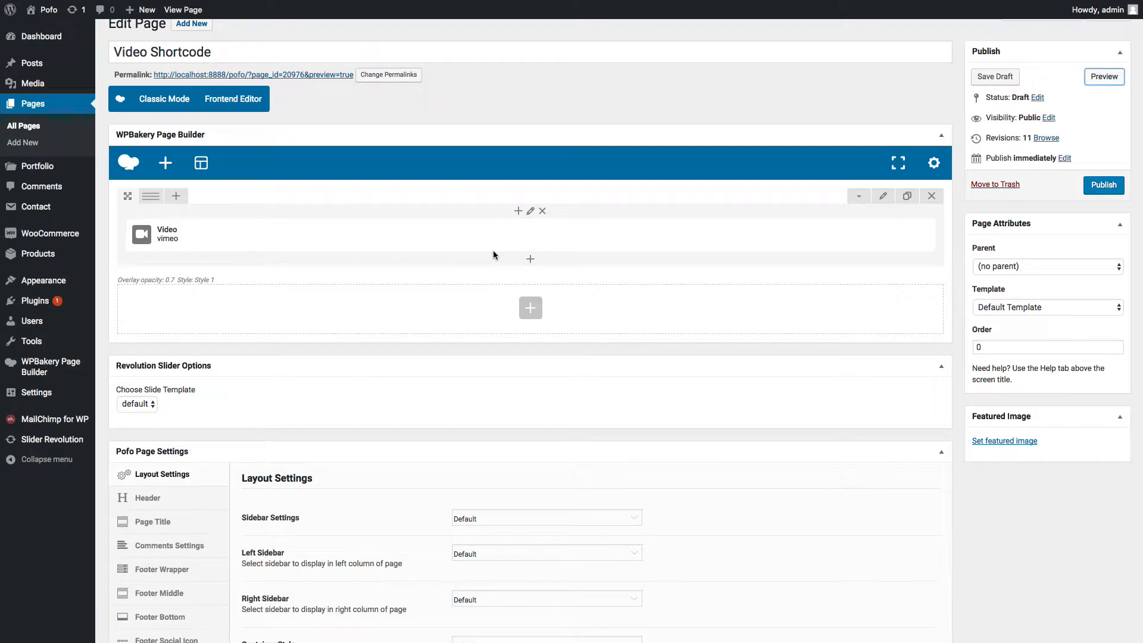
click(543, 237)
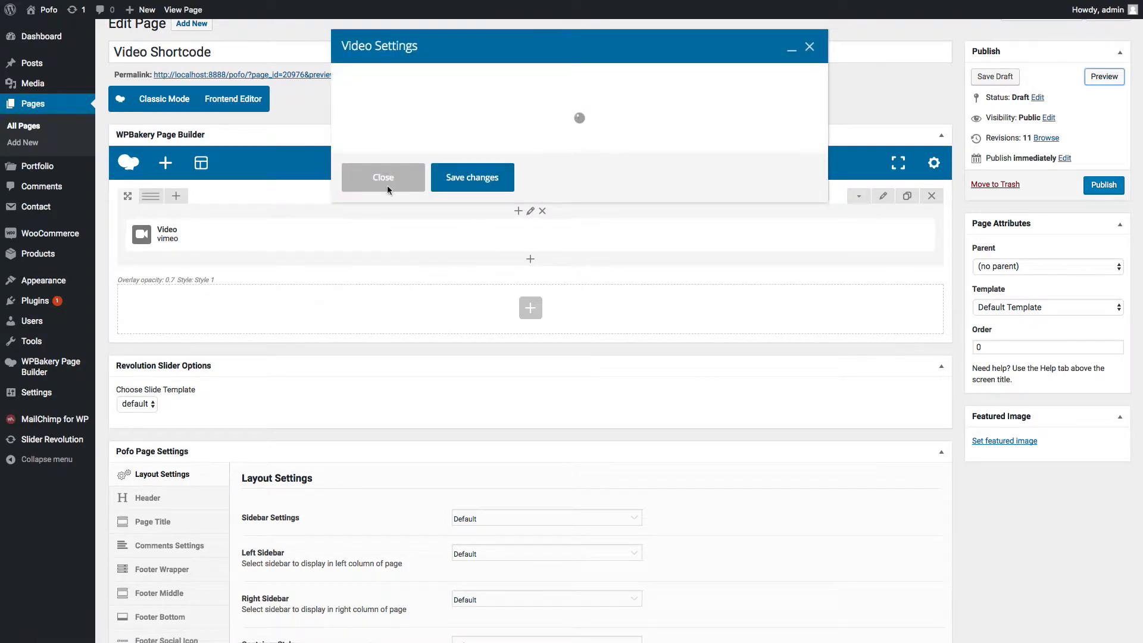
click(395, 126)
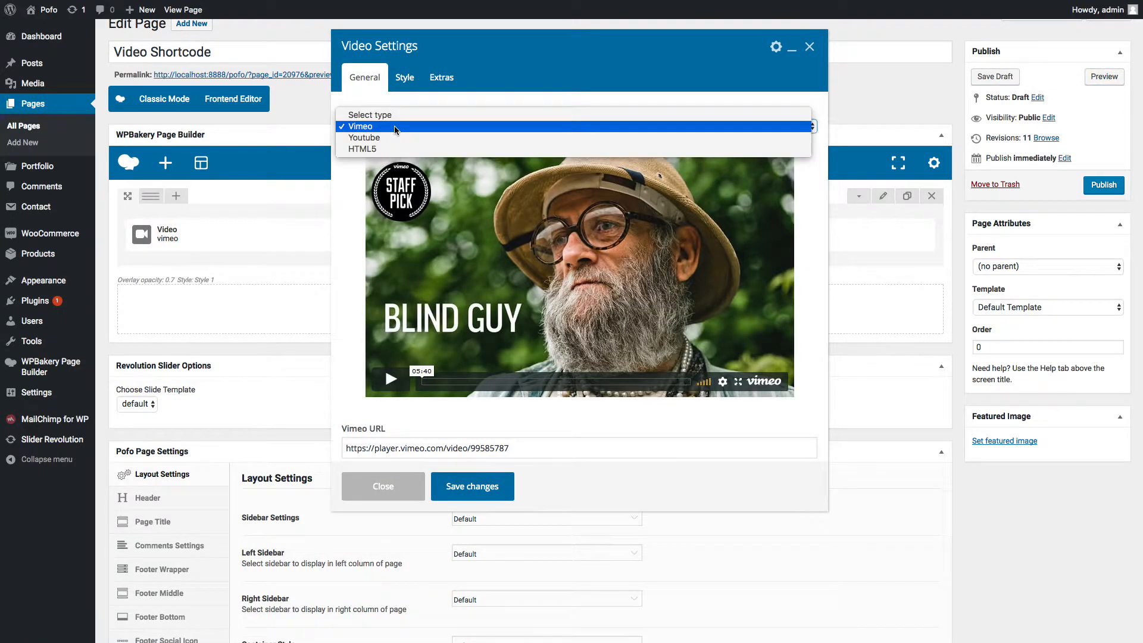
click(394, 139)
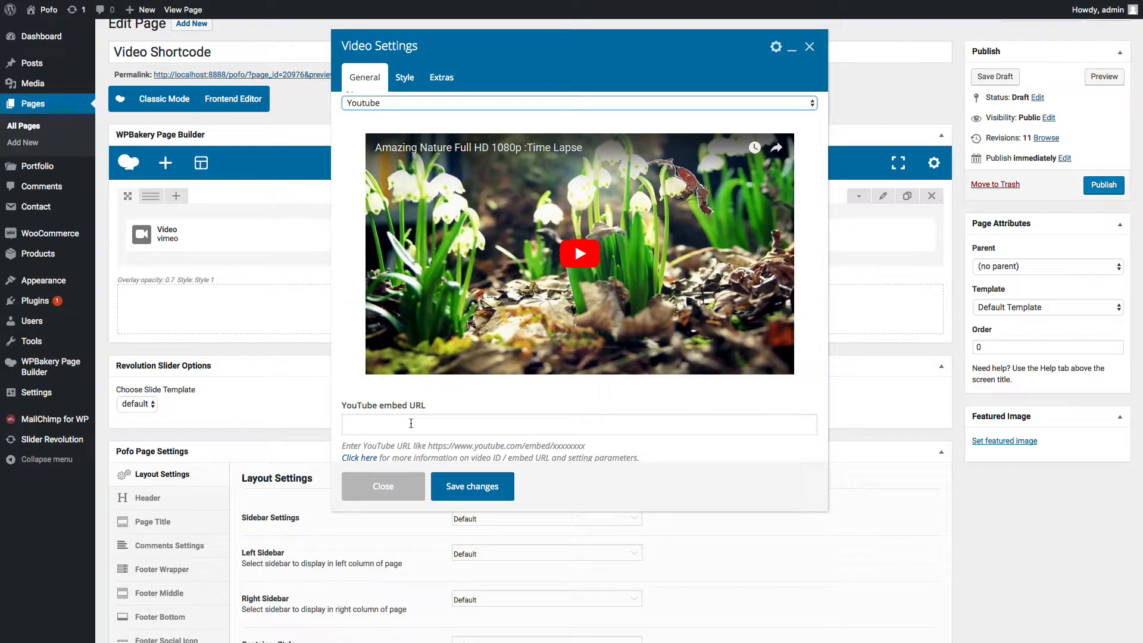
click(396, 425)
text(https://www.youtube.com/embed/mcixldqDIEQ)
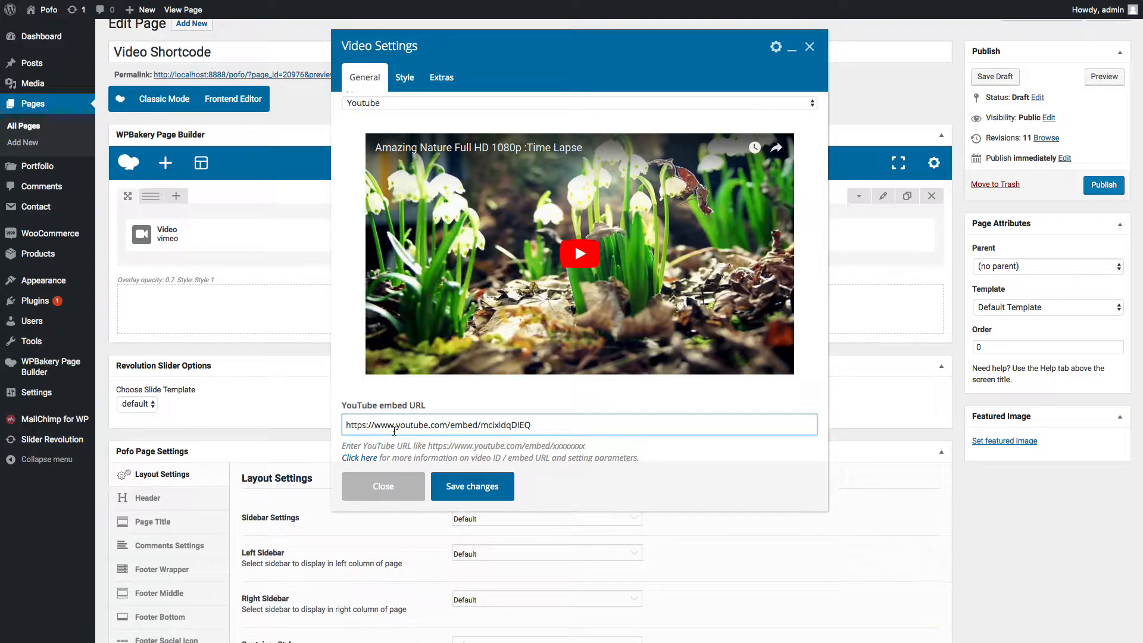
Save the YouTube video settings and play the embedded video in the page preview.
click(481, 491)
click(1103, 78)
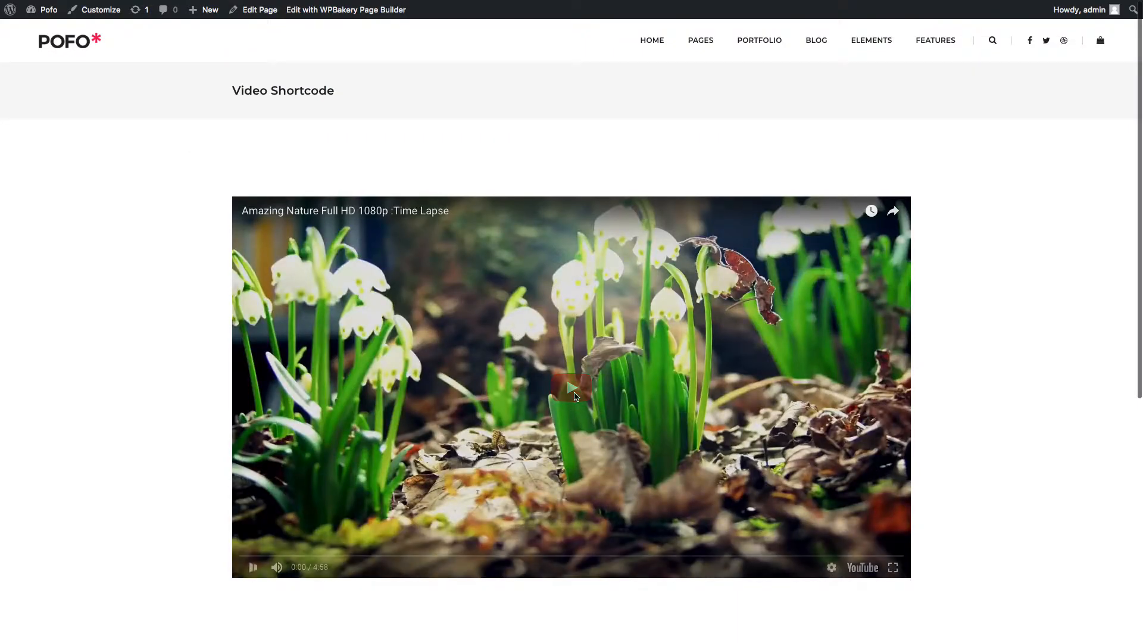
click(575, 395)
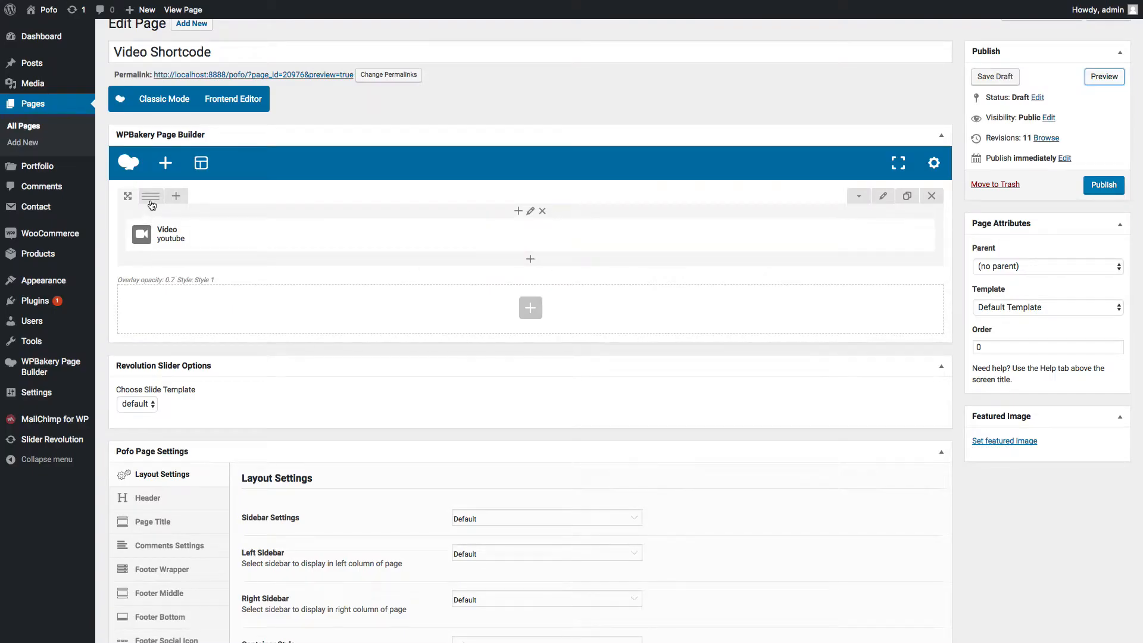
Split the row into 1/2 + 1/2 columns and place a duplicate of the video element in the empty column.
mouse_move(151, 203)
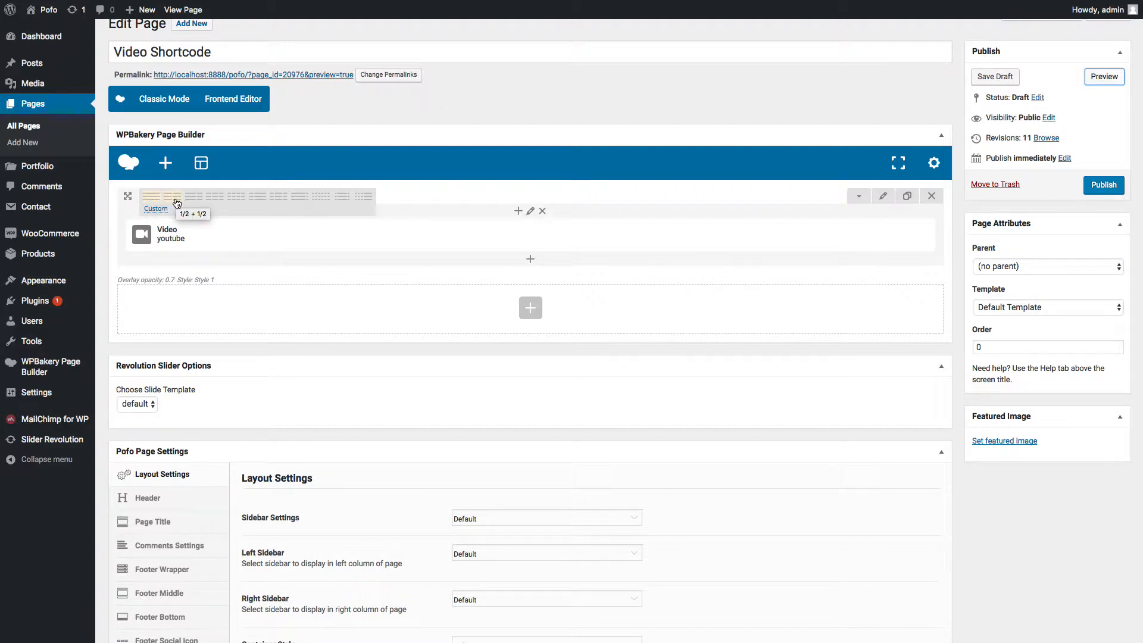
click(177, 203)
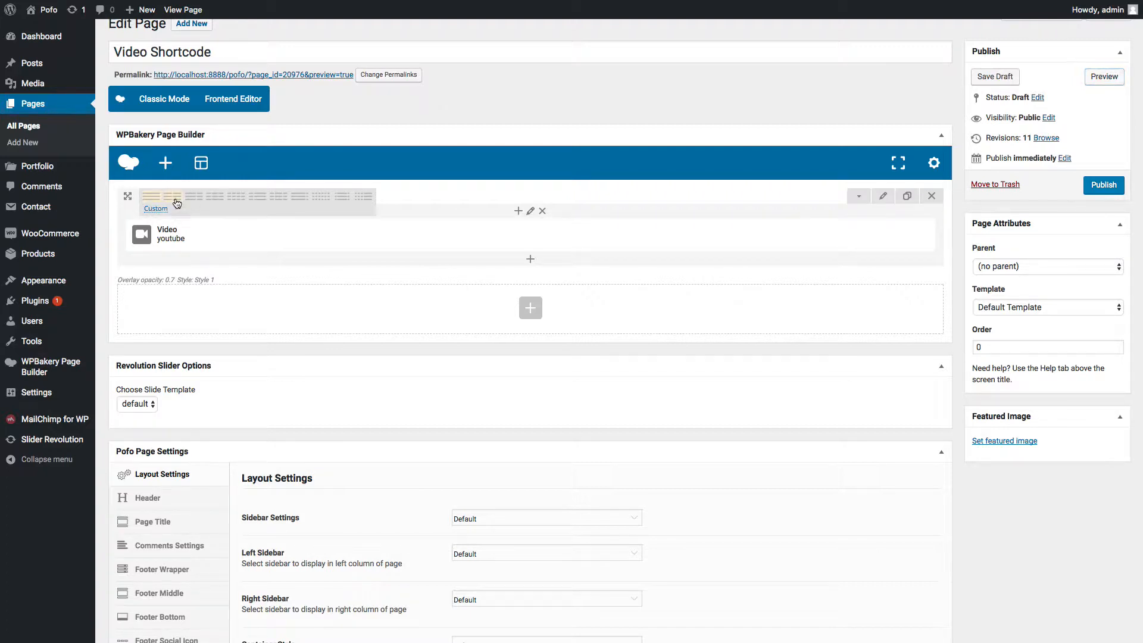
mouse_move(324, 243)
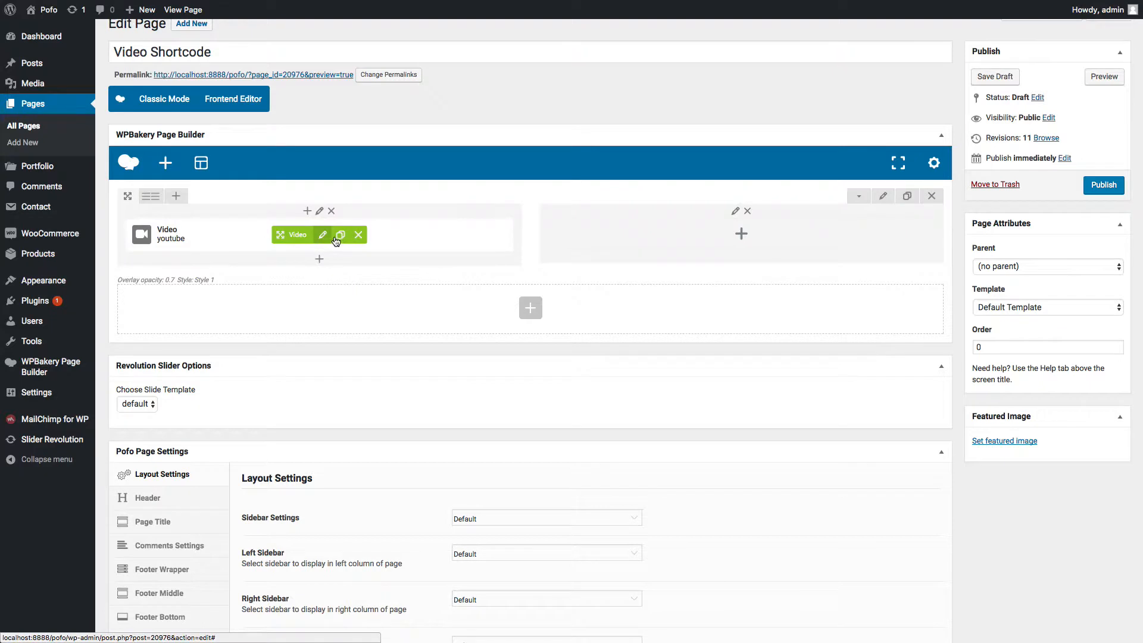
click(340, 234)
drag(313, 270, 723, 250)
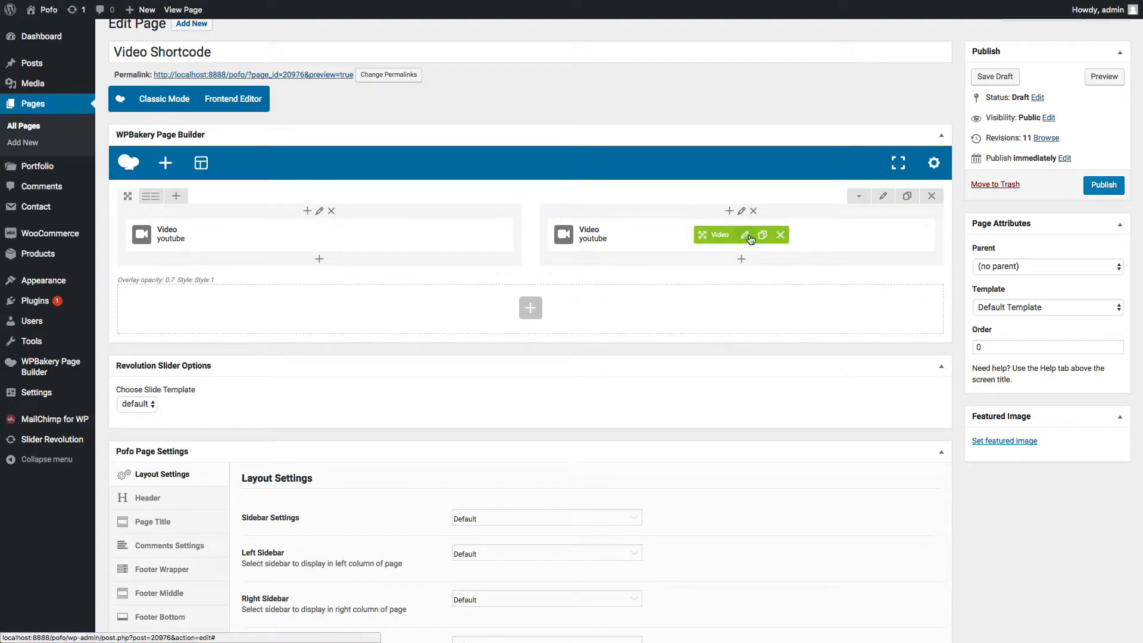
click(745, 236)
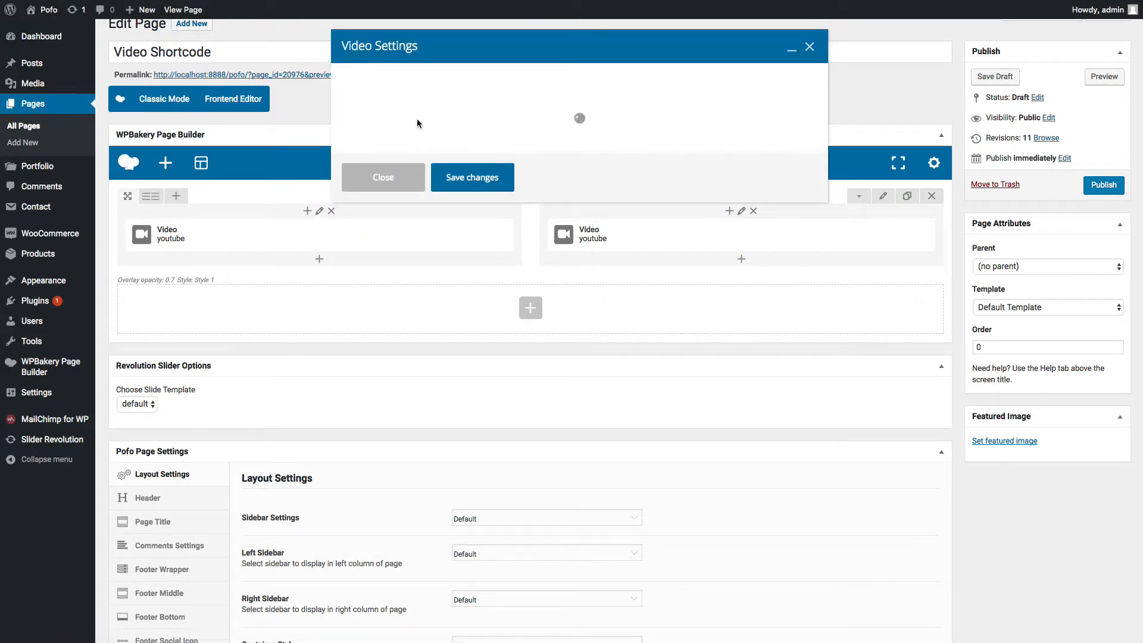
click(372, 126)
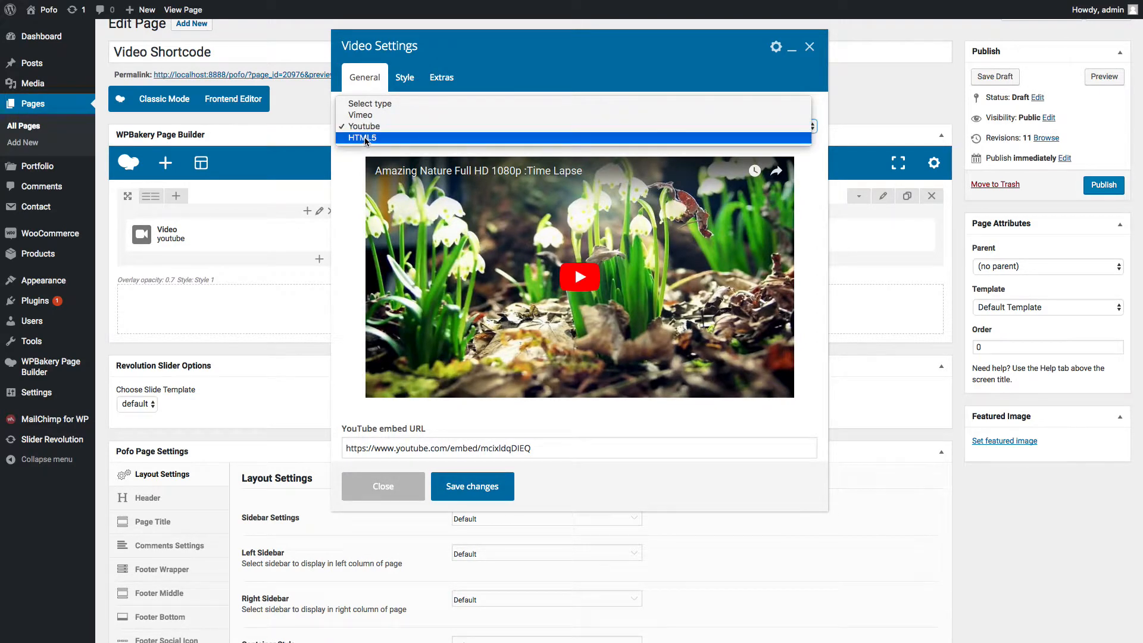
click(367, 138)
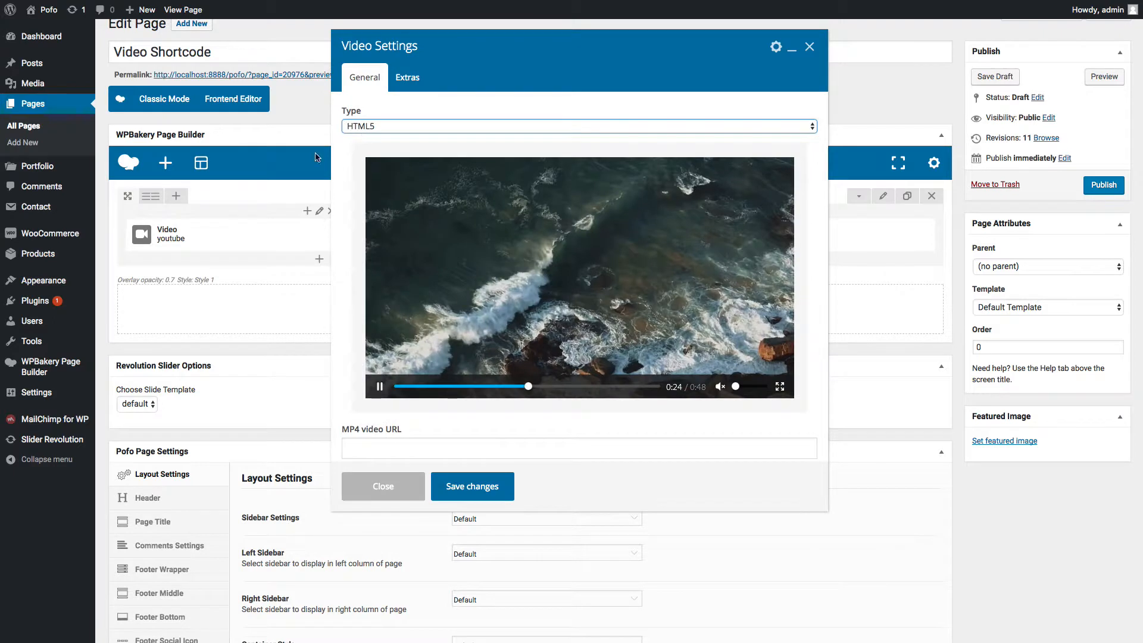
scroll(365, 357, down, 3)
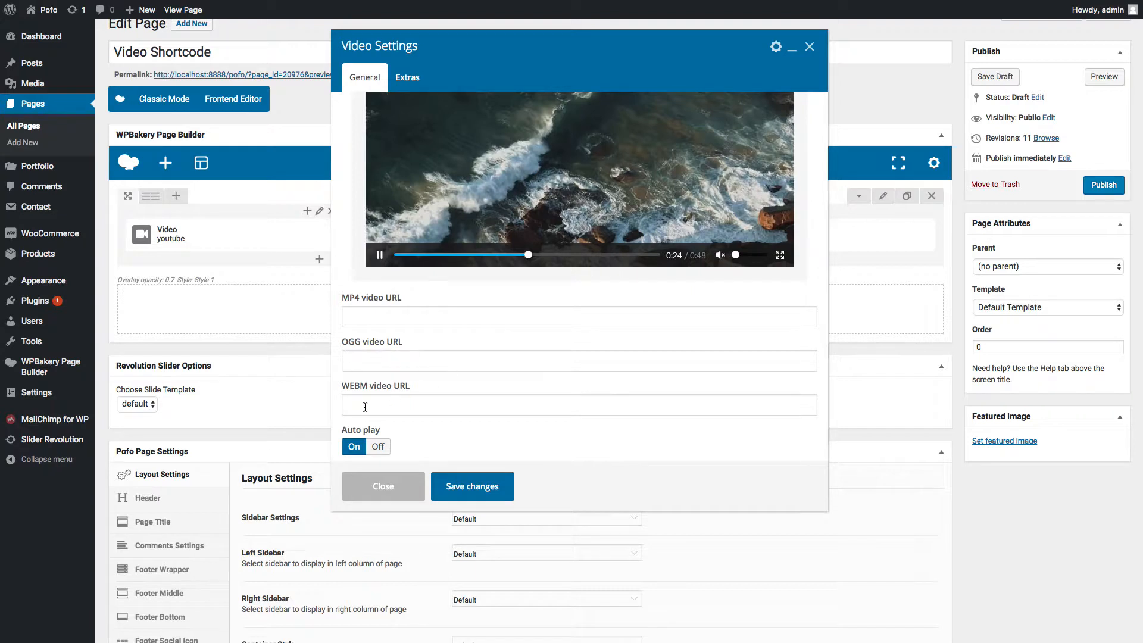
click(417, 316)
text(http://wpdemos.themezaa.com/pofo/videos/video.mp4)
Review the HTML5 playback options, save the video settings, and preview the page with both videos.
scroll(384, 388, down, 3)
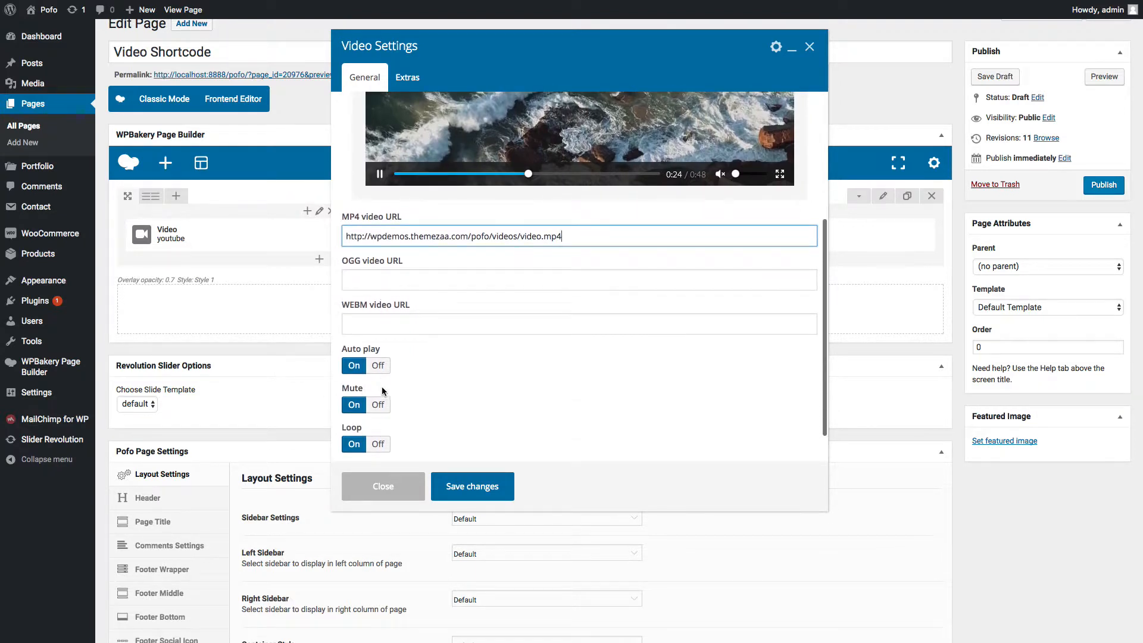
scroll(384, 390, down, 1)
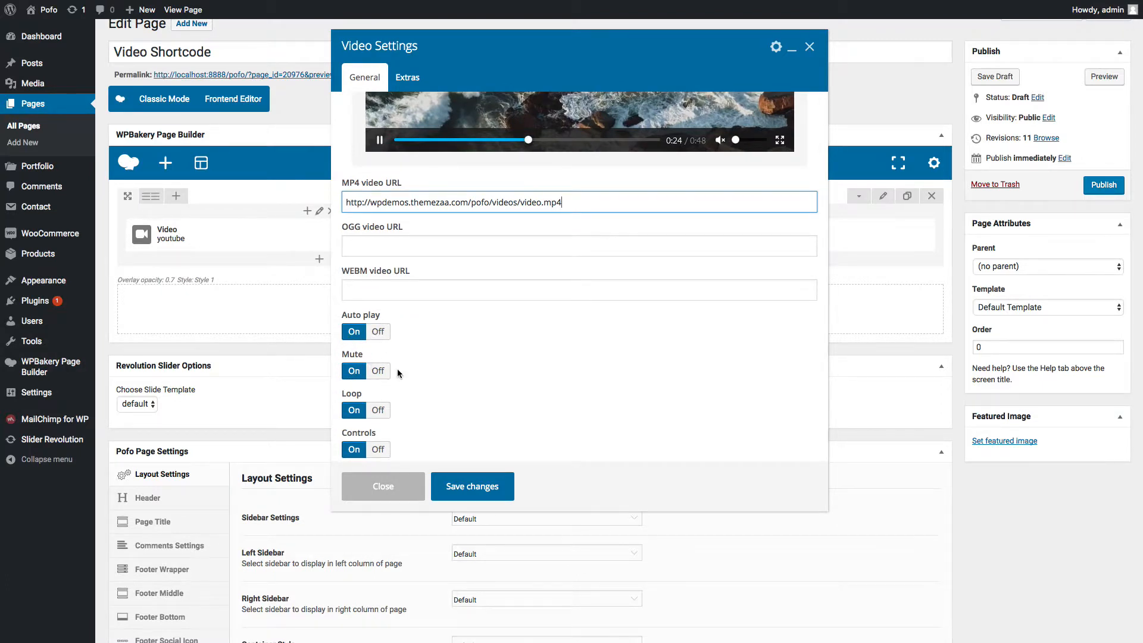
scroll(375, 411, down, 1)
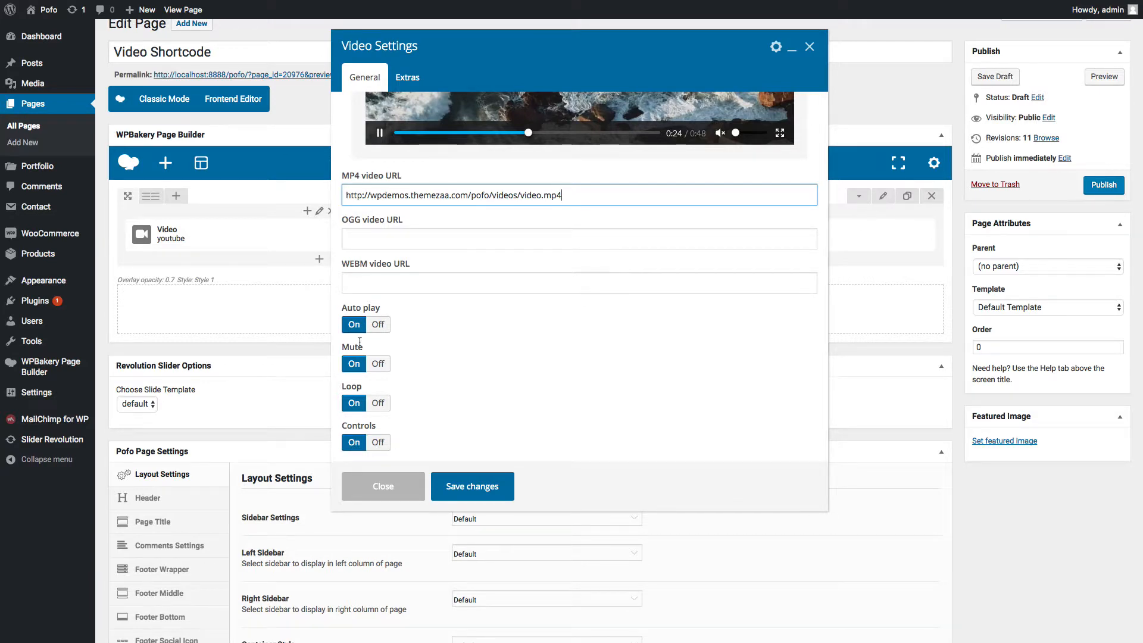
scroll(456, 398, up, 3)
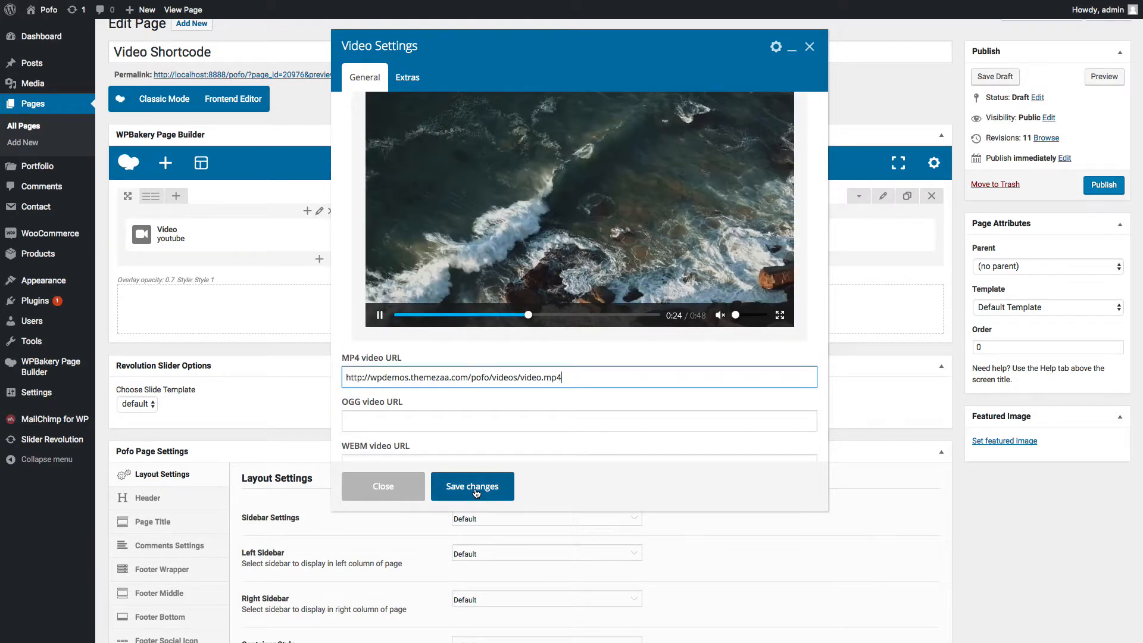
click(477, 493)
click(1104, 77)
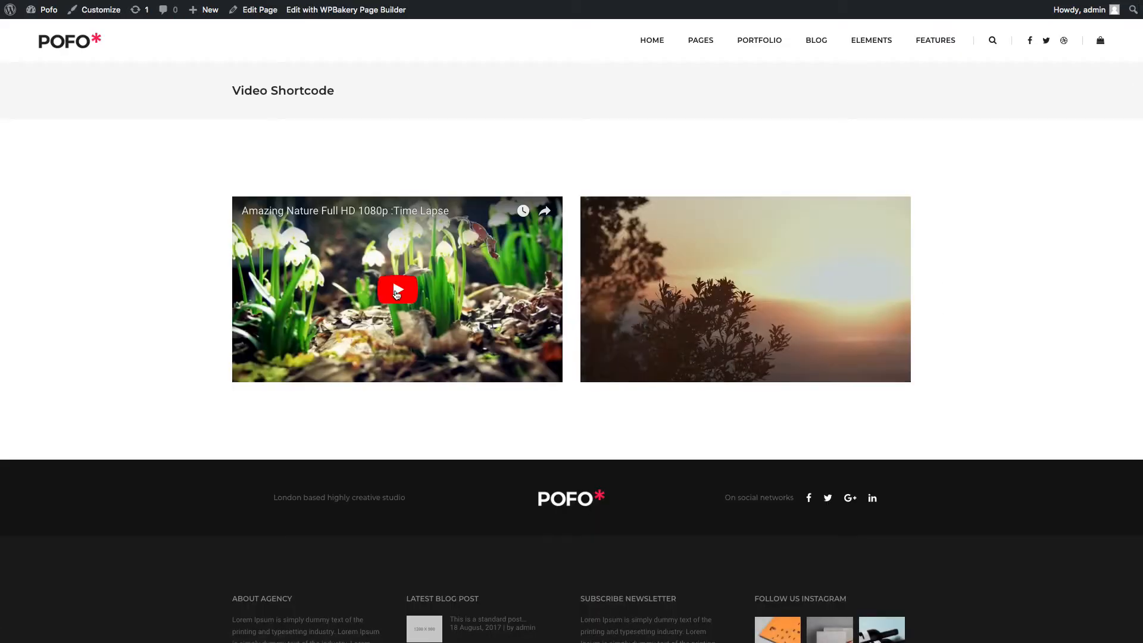
mouse_move(734, 332)
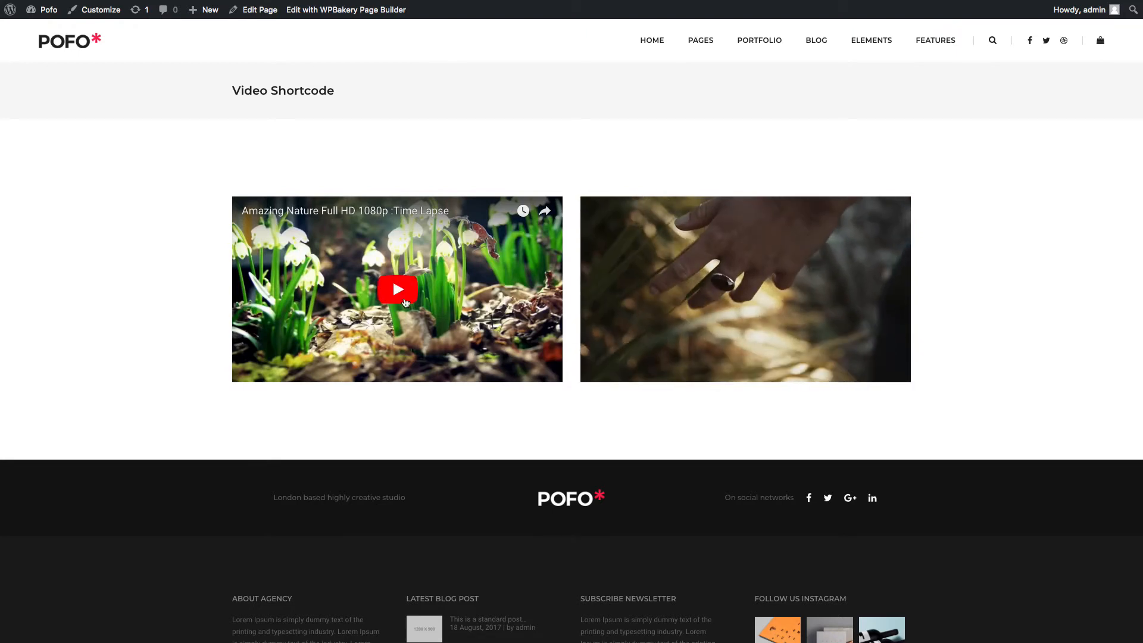
mouse_move(588, 379)
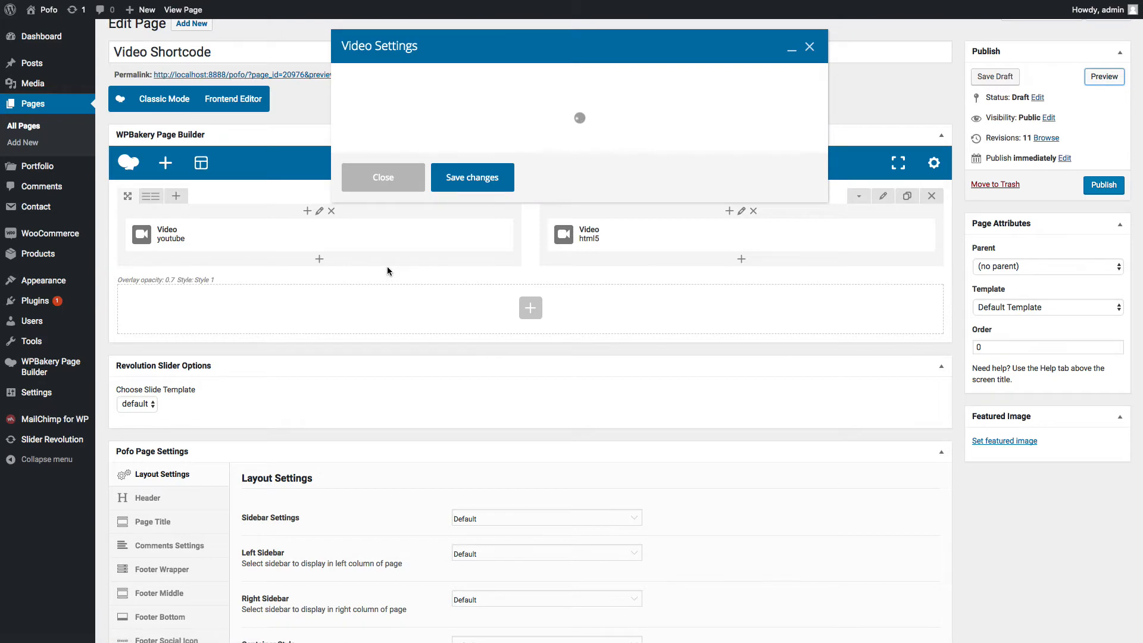
Open the documentation on video embed URL parameters linked in the YouTube video element's settings.
scroll(343, 345, down, 1)
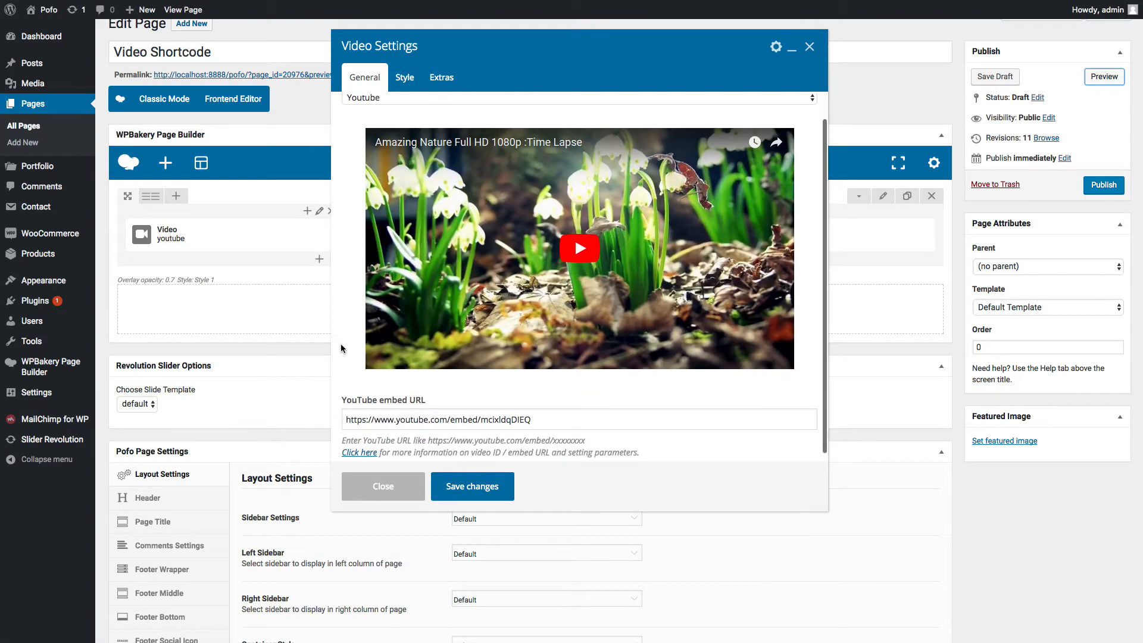
scroll(341, 348, down, 3)
click(363, 445)
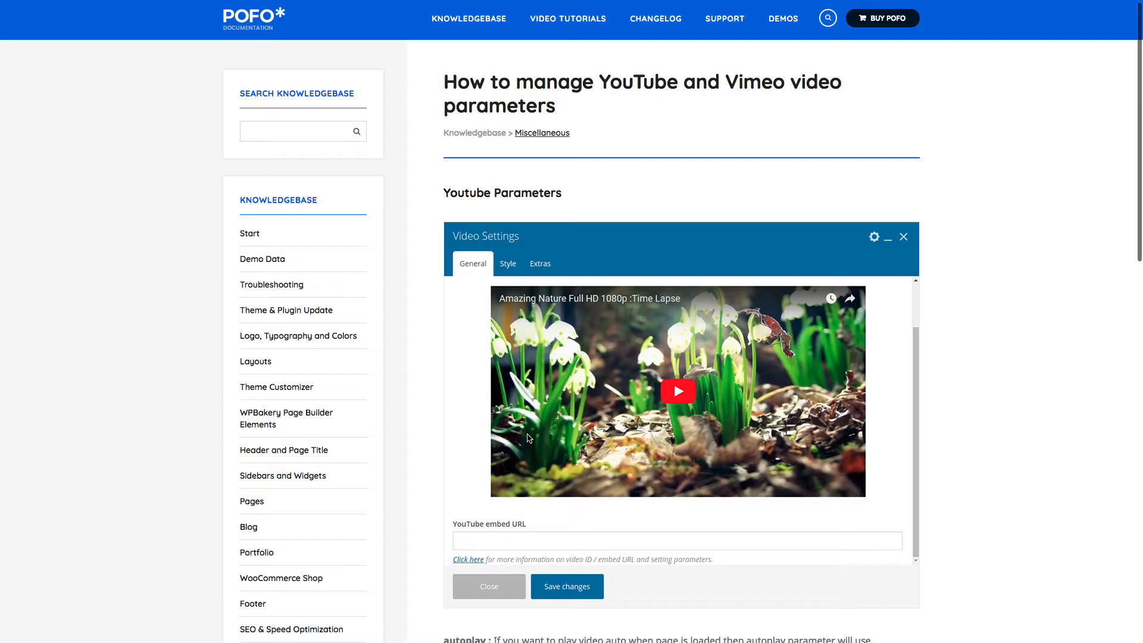
Examine the YouTube autoplay, loop and showinfo parameters and highlight the parameter string in the example embed URL.
scroll(511, 448, down, 4)
scroll(511, 449, down, 2)
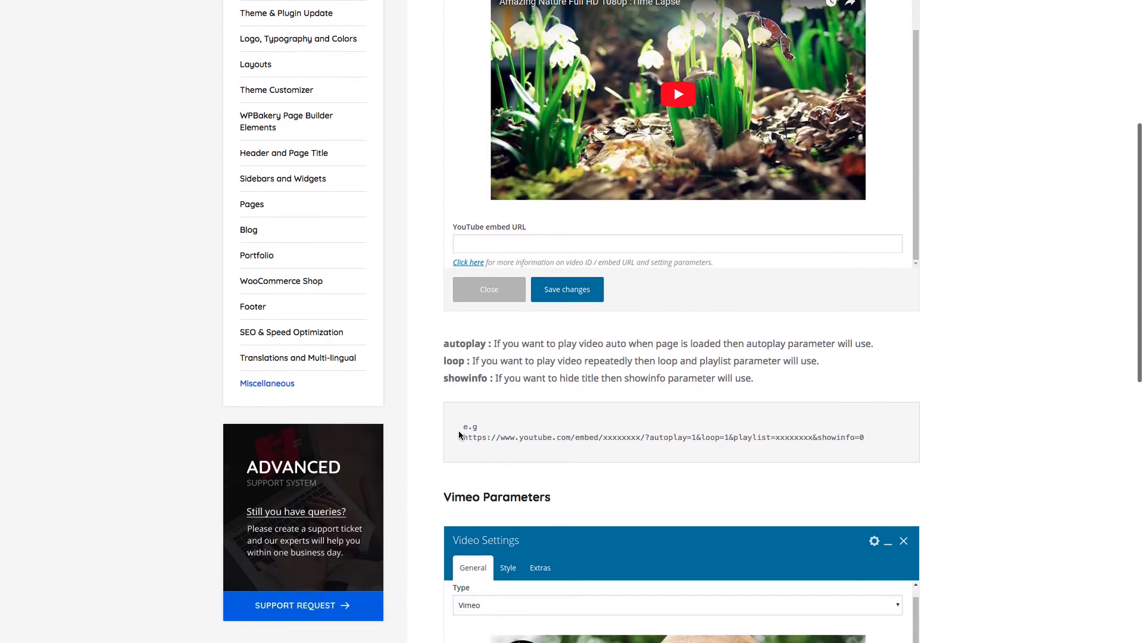
double_click(454, 361)
double_click(465, 378)
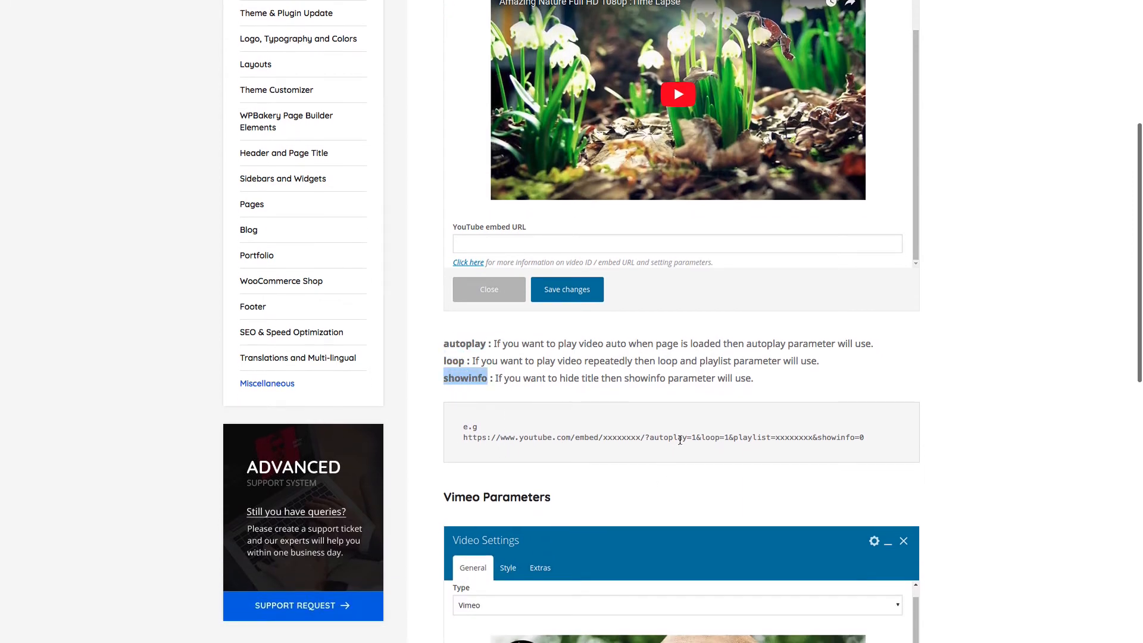
drag(649, 438, 881, 438)
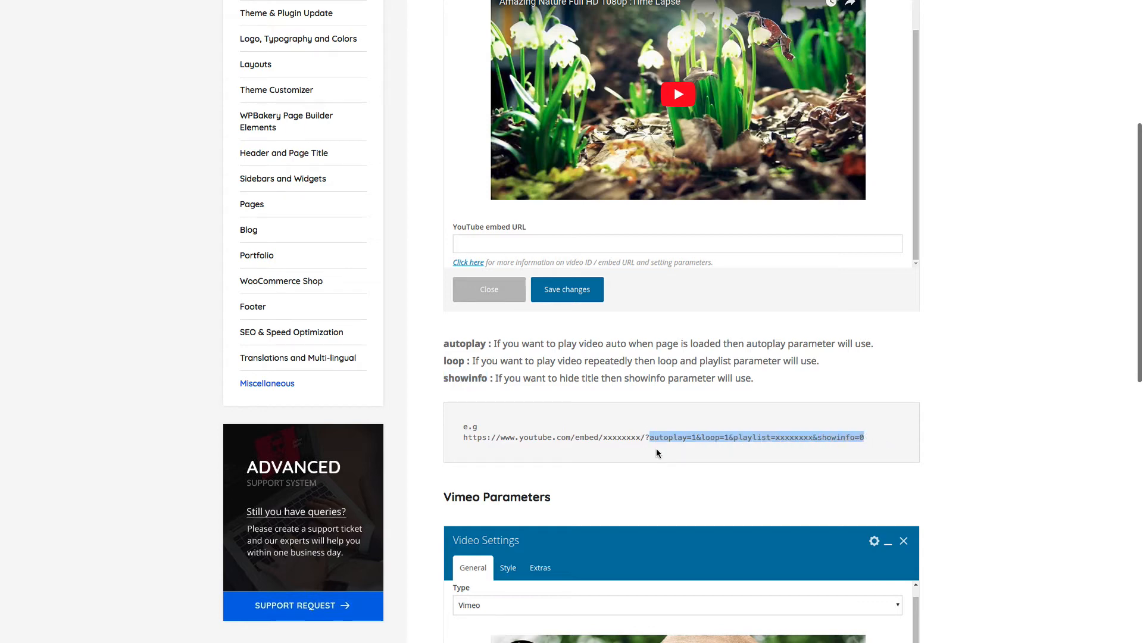
Examine the Vimeo autoplay, loop and background parameters and their example URL in the documentation.
scroll(660, 451, down, 3)
scroll(493, 327, down, 5)
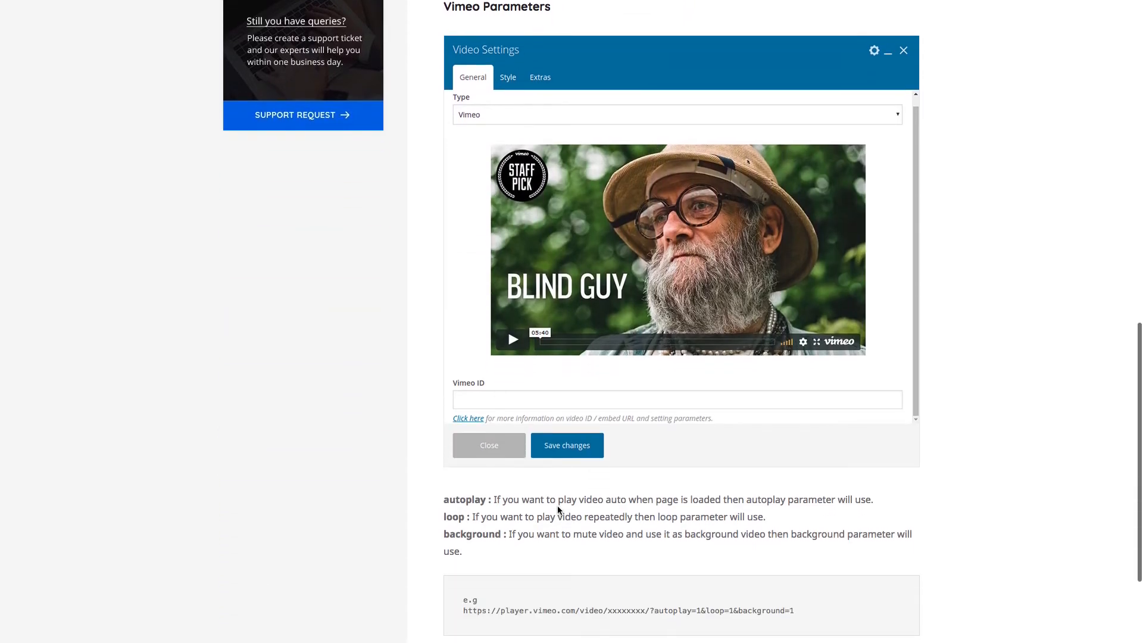
scroll(538, 557, down, 3)
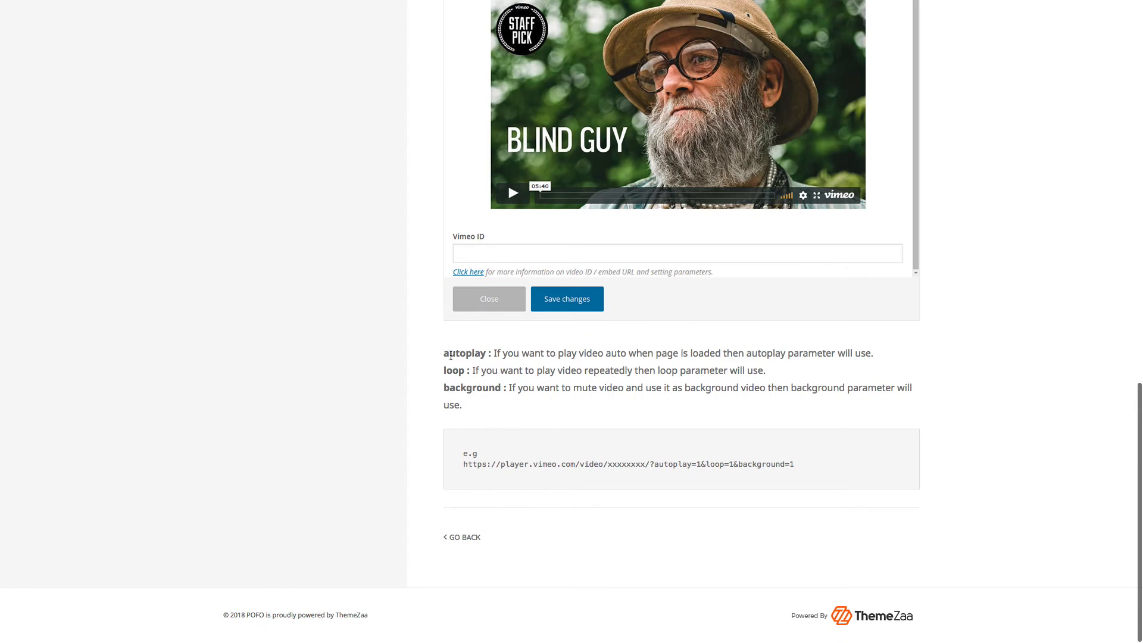